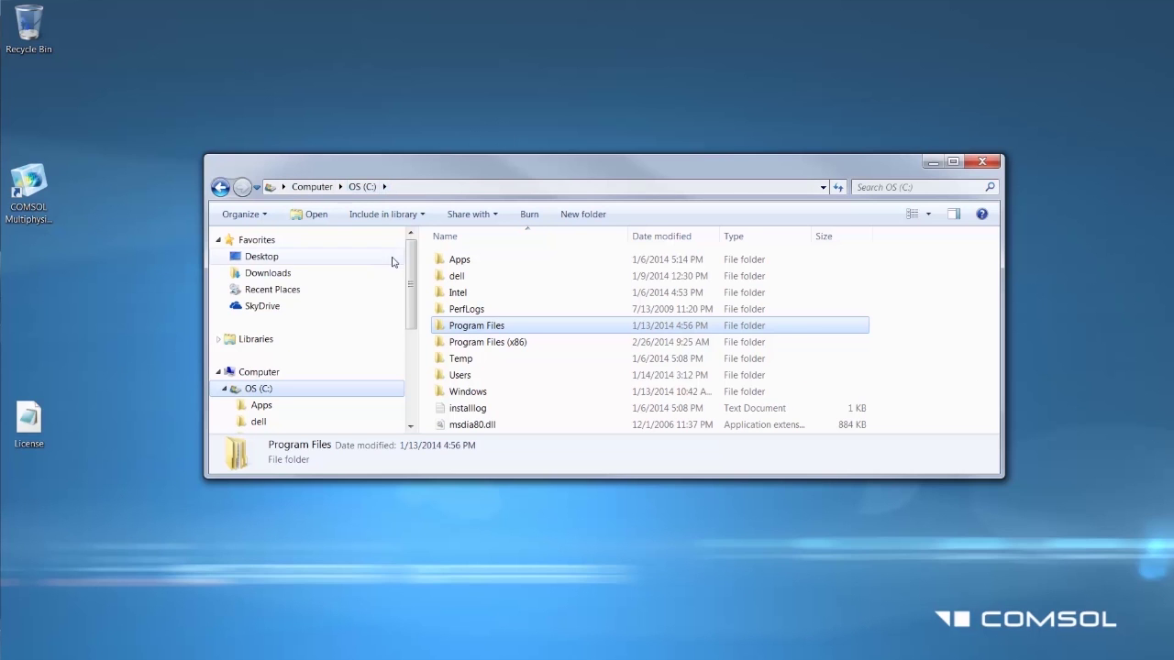
Step: Go to the Program Files\COMSOL\COMSOLx\license folder in Explorer
scroll(410, 319, "down", 2)
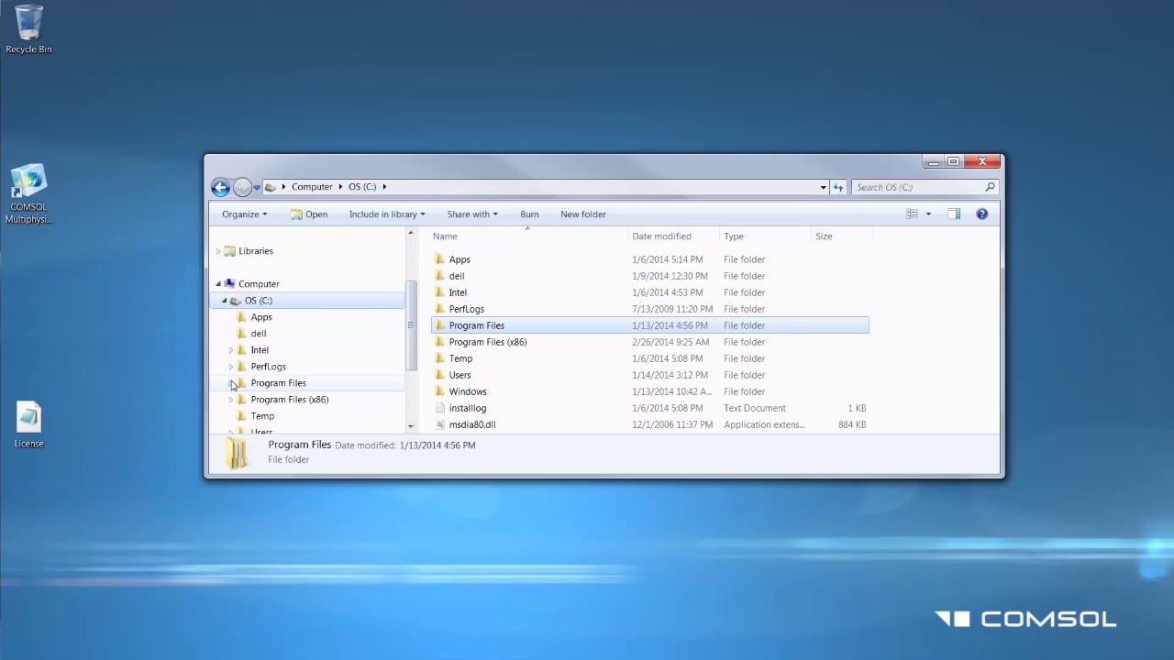
left_click(231, 382)
left_click(238, 351)
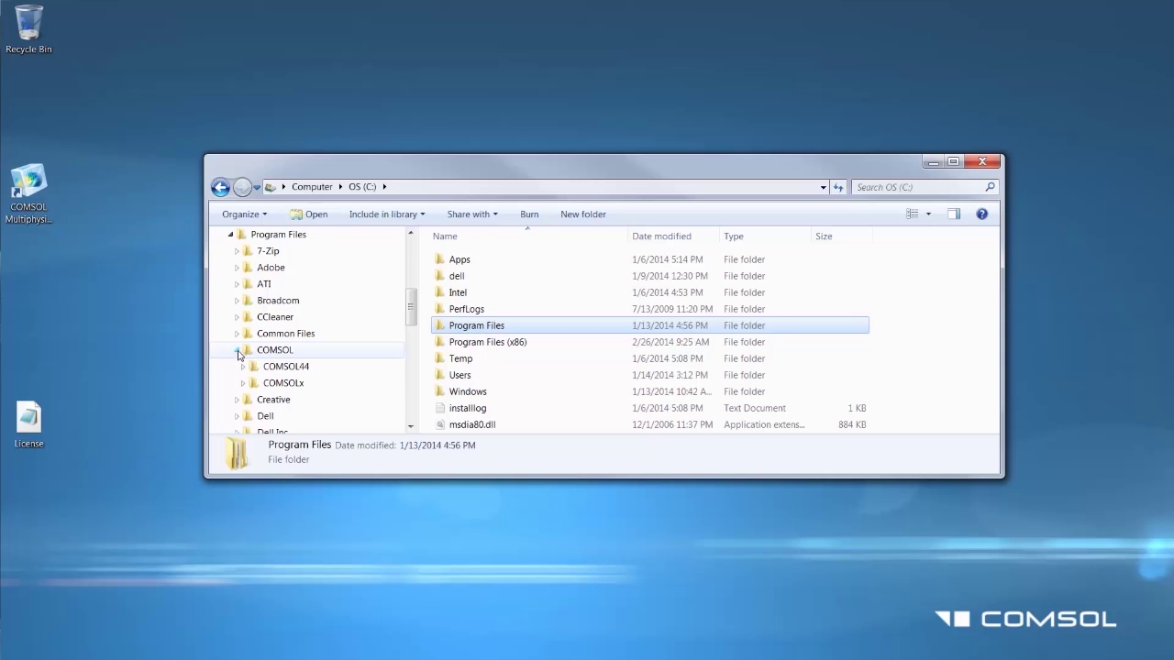
left_click(243, 382)
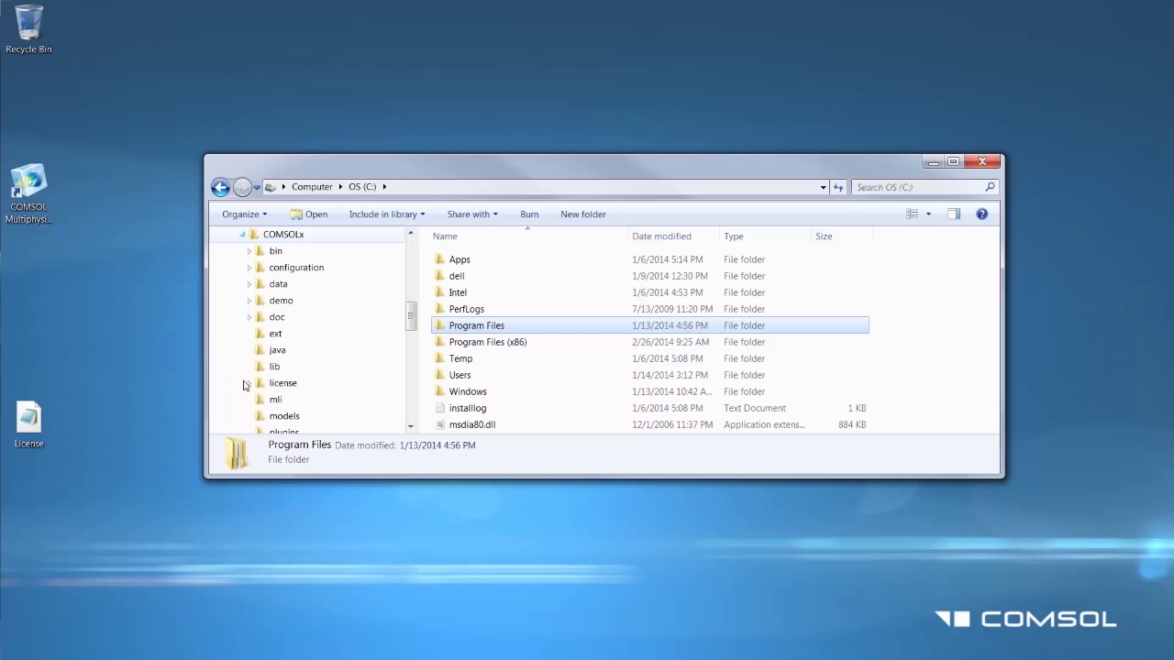
left_click(278, 383)
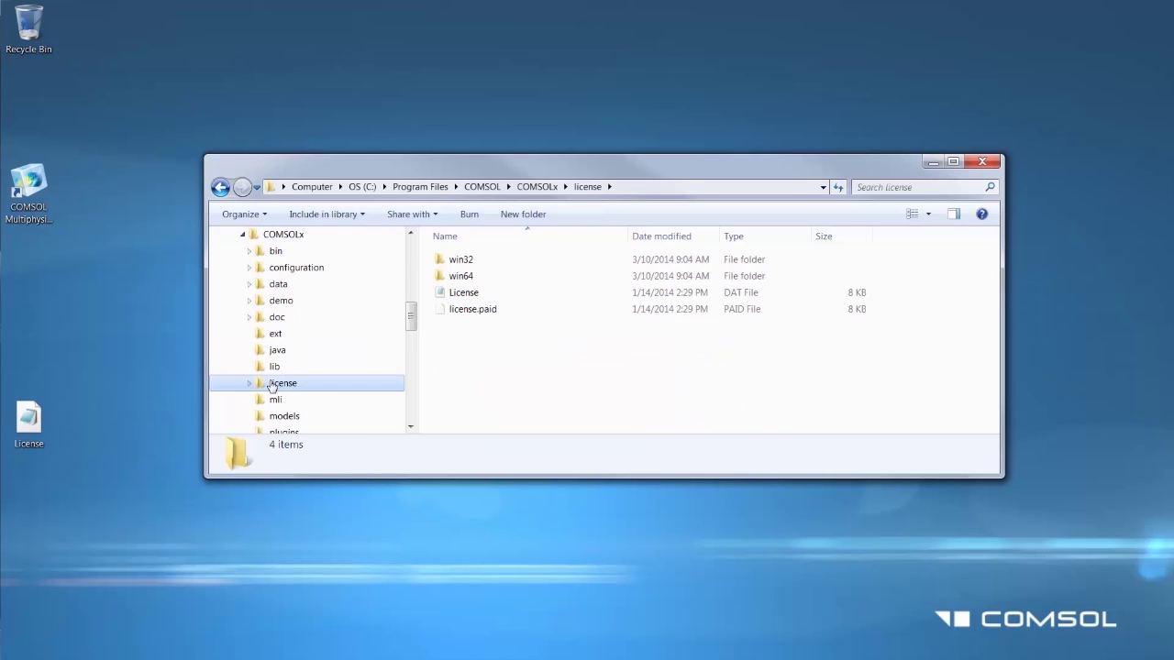
Step: Replace the old License file with the desktop License file, then open win64
left_click(464, 293)
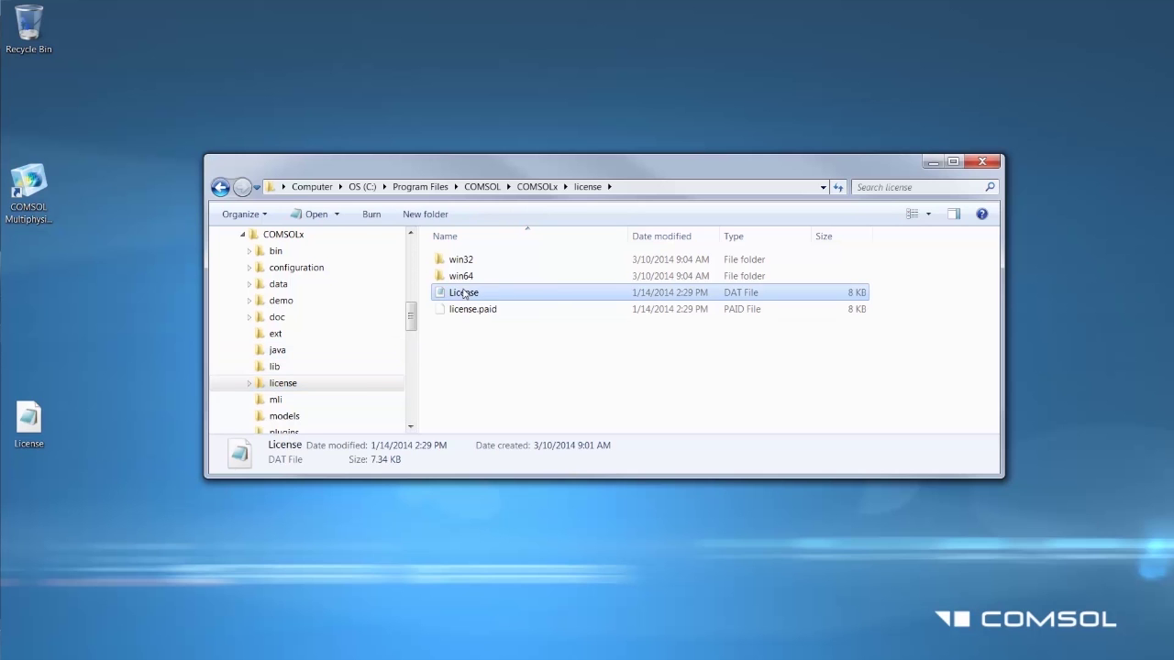
key("Delete")
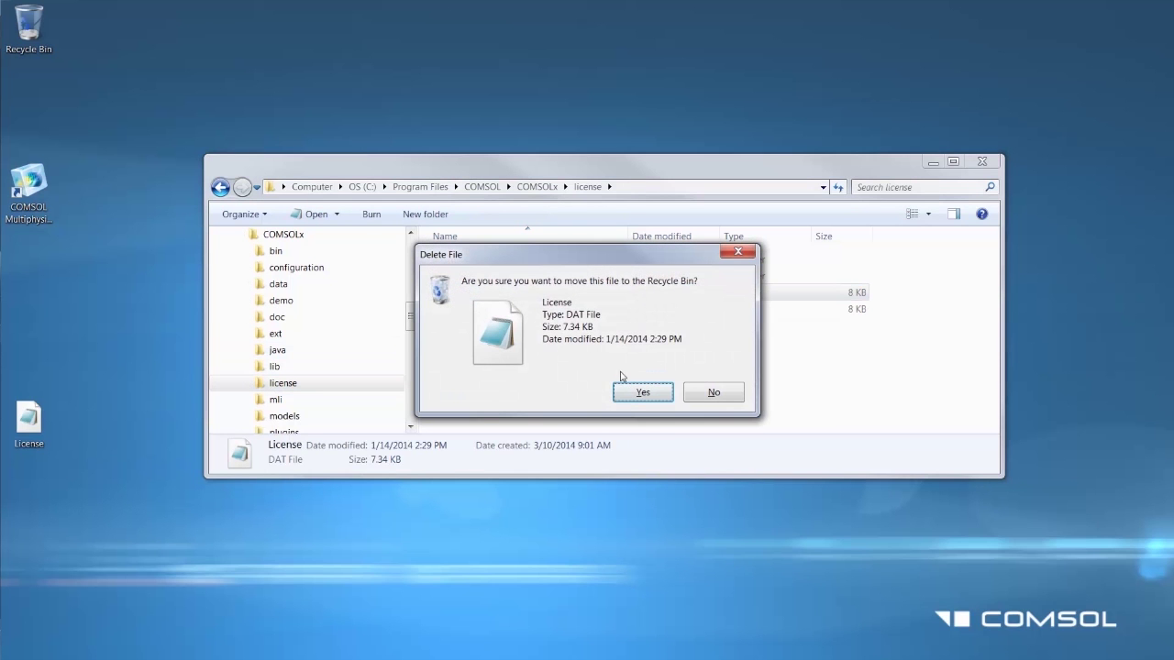
left_click(643, 393)
left_click_drag(49, 416, 467, 363)
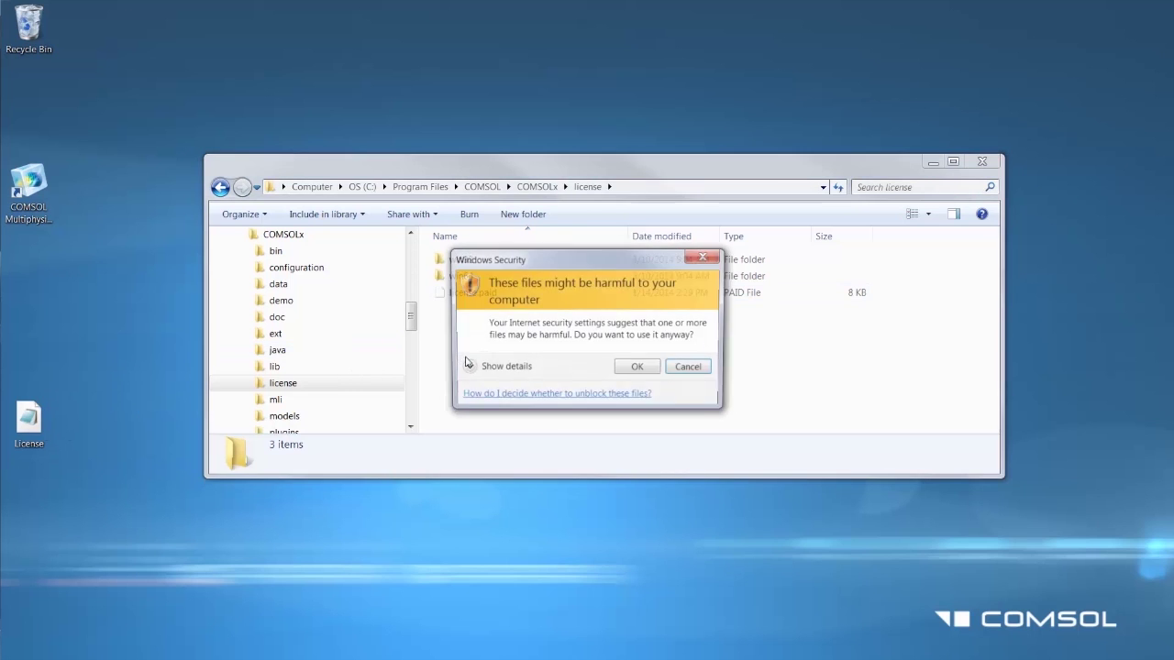
left_click(637, 366)
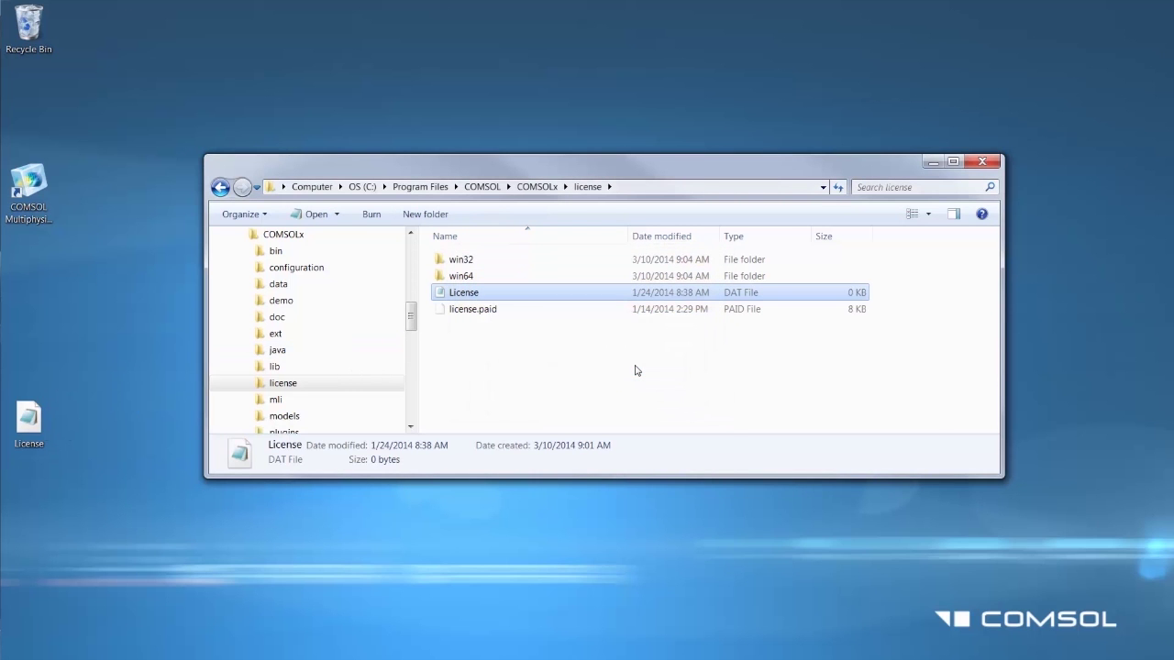
left_click(637, 370)
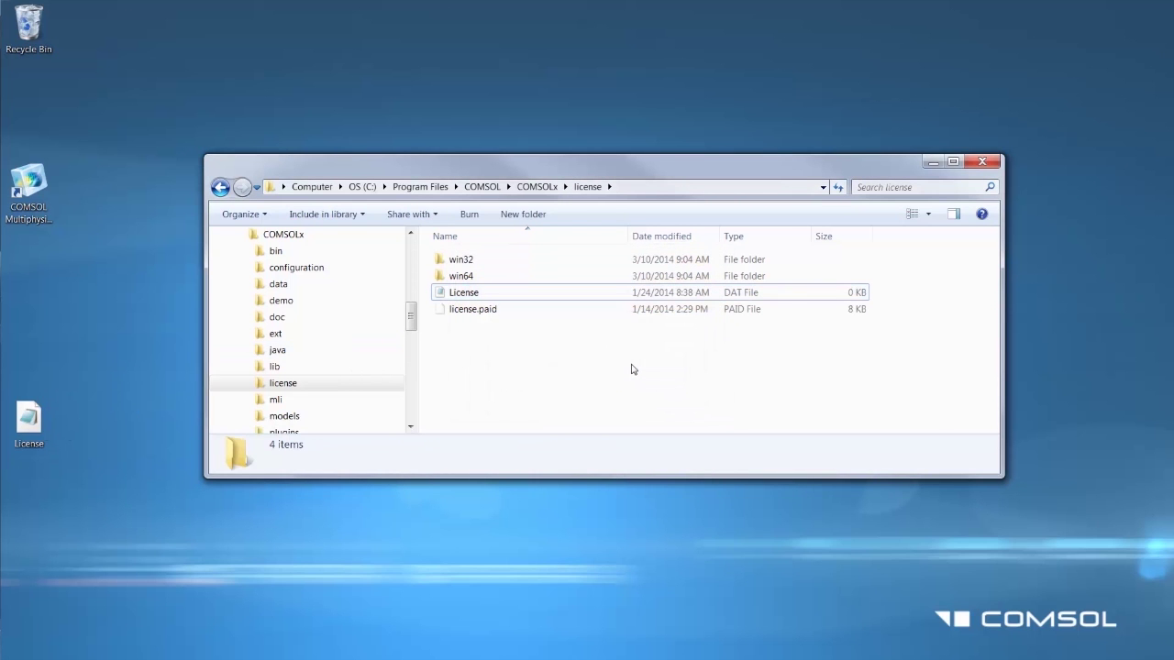
double_click(476, 281)
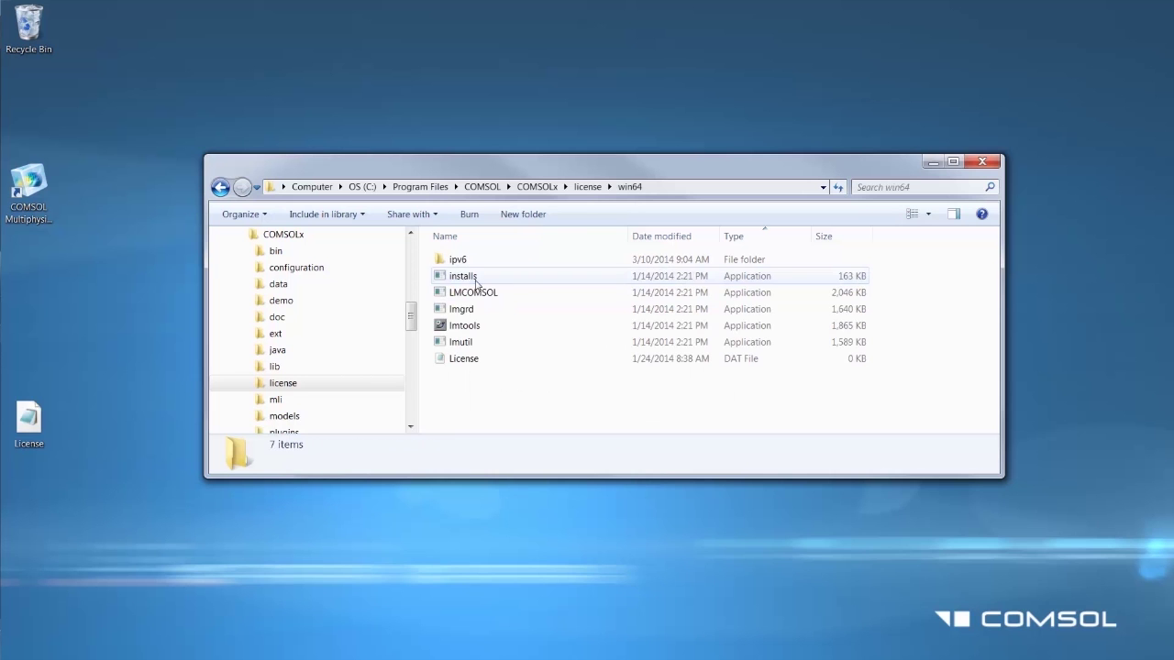
Step: In lmtools, stop the license server, reread the license file and start the server
double_click(470, 328)
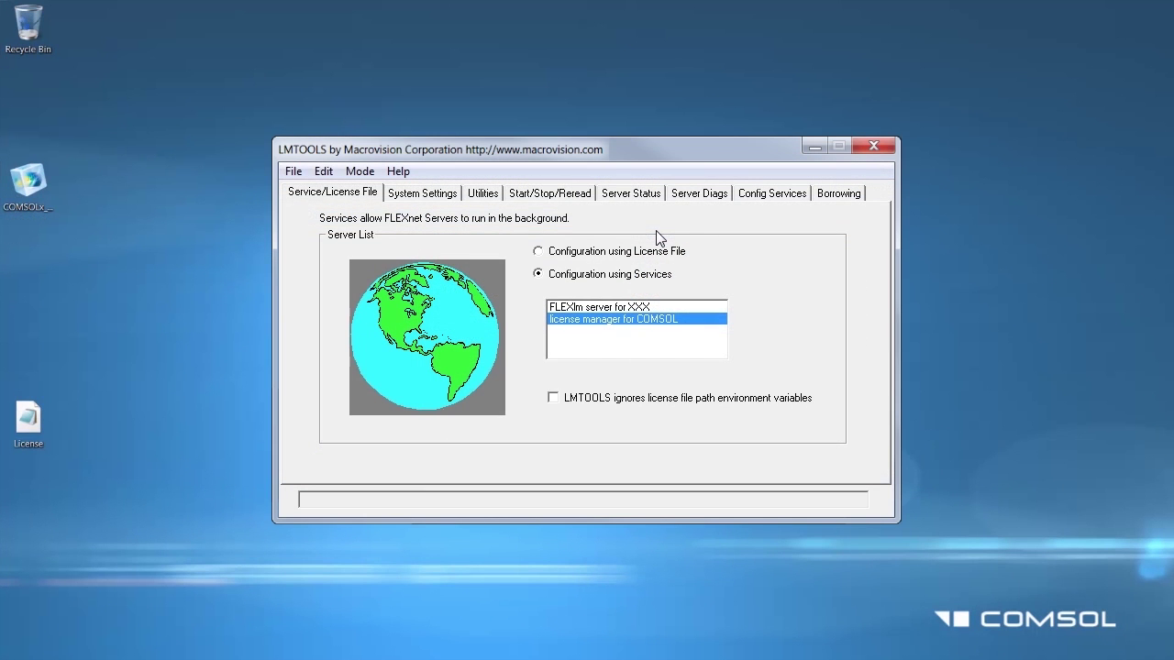
left_click(556, 194)
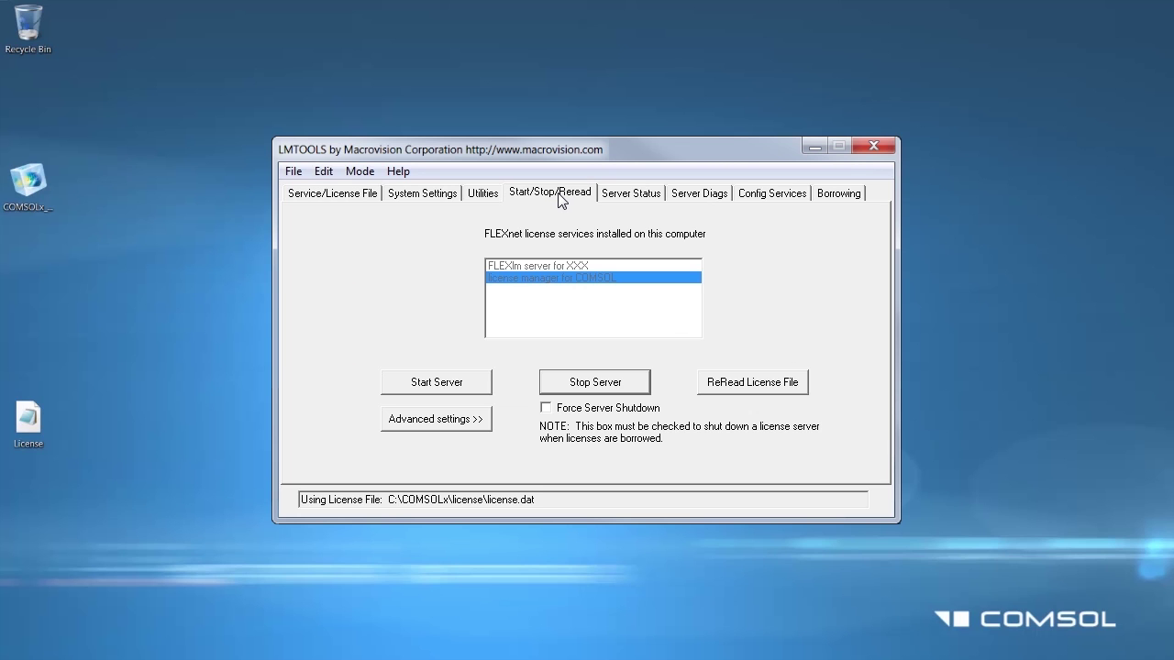
left_click(587, 388)
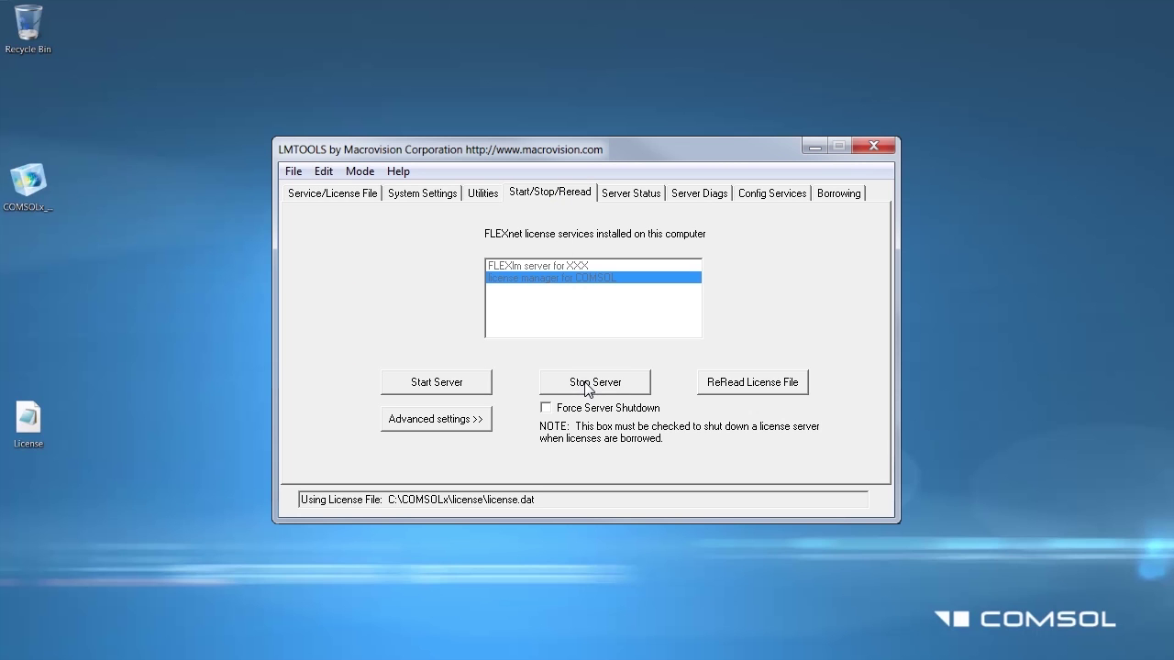
left_click(720, 384)
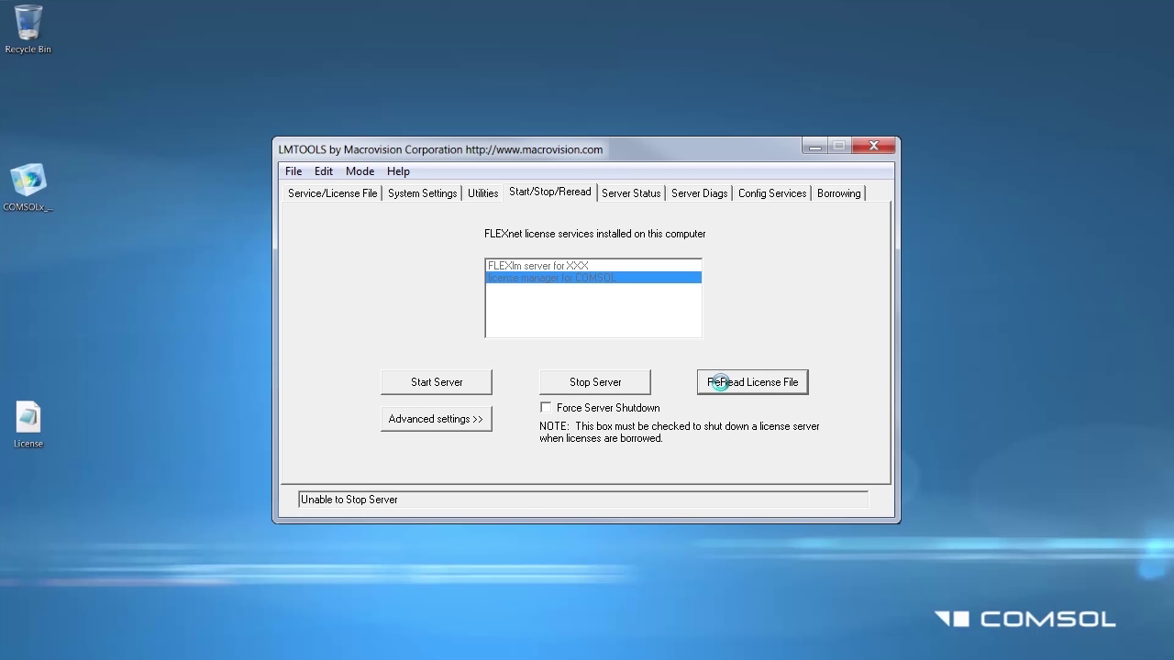
left_click(473, 386)
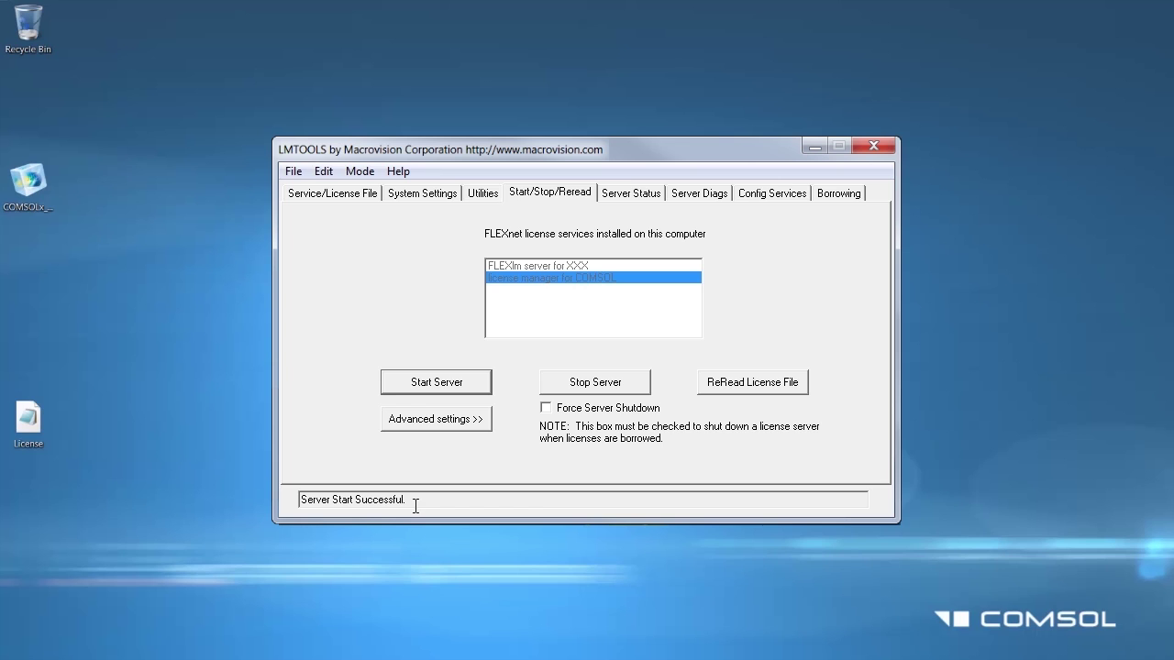
Step: Run Perform Status Enquiry on the Server Status tab to check the license server
left_click(633, 194)
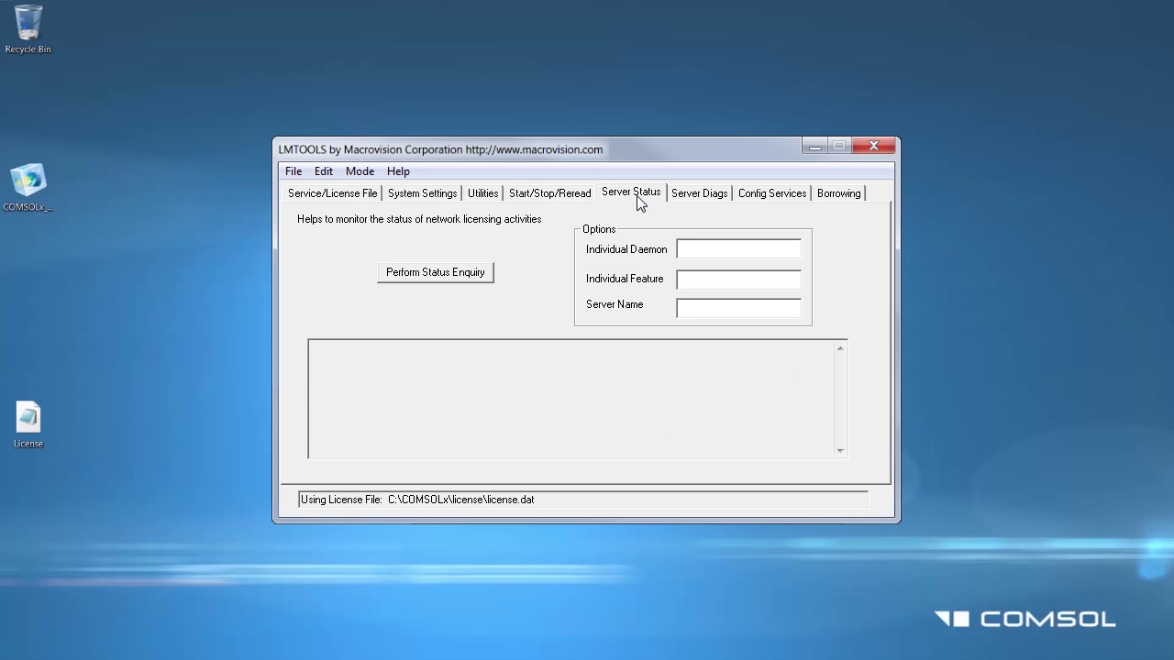
left_click(459, 281)
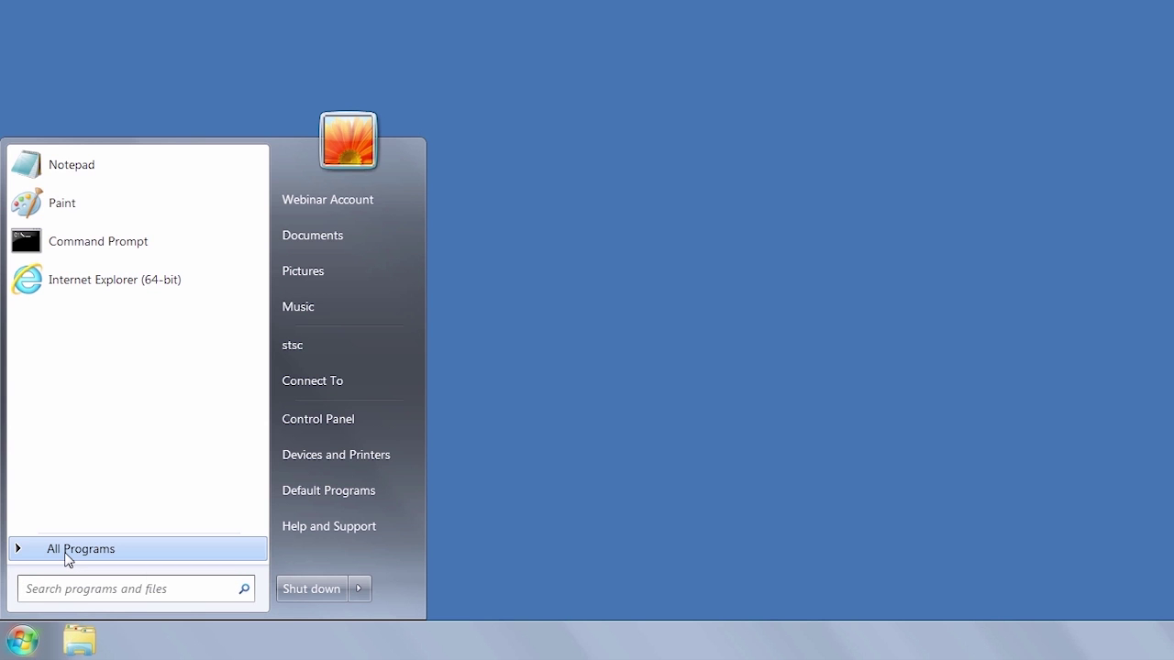
Step: Launch Setup from Start > All Programs > COMSOL Multiphysics 5.2
left_click(66, 555)
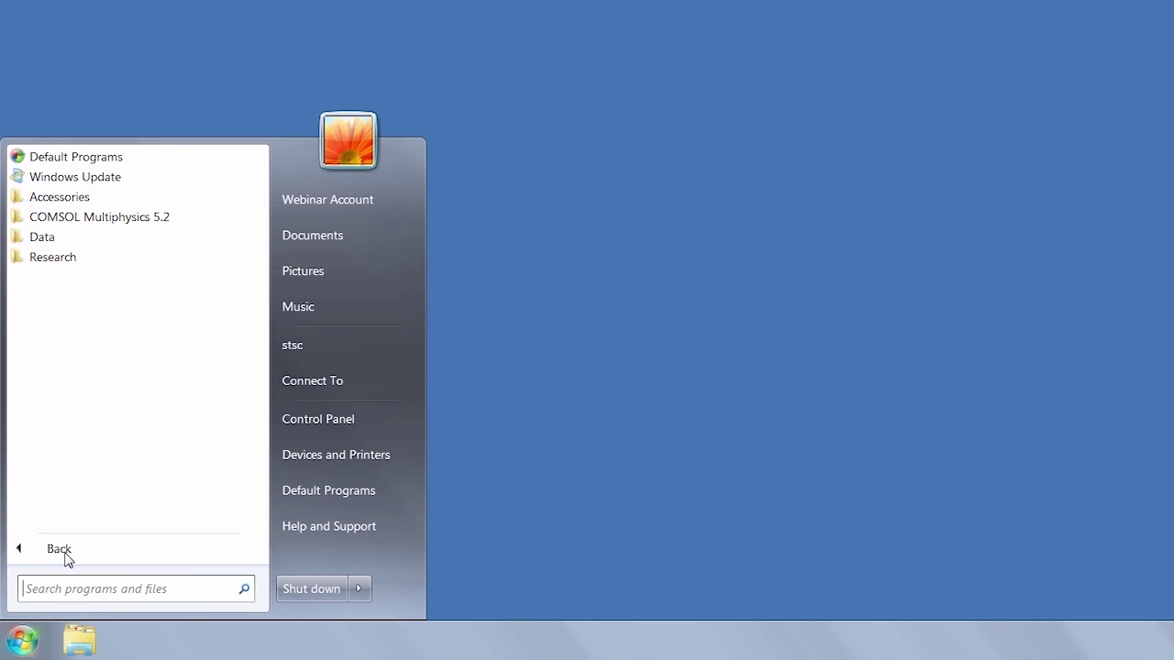
left_click(115, 220)
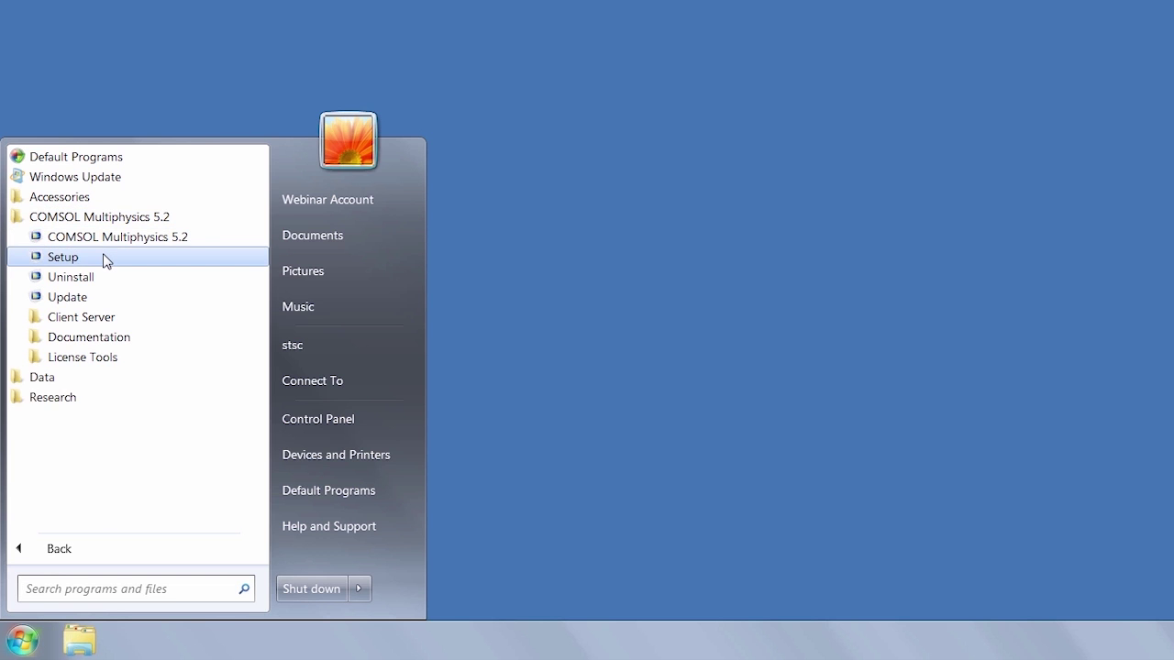
left_click(62, 257)
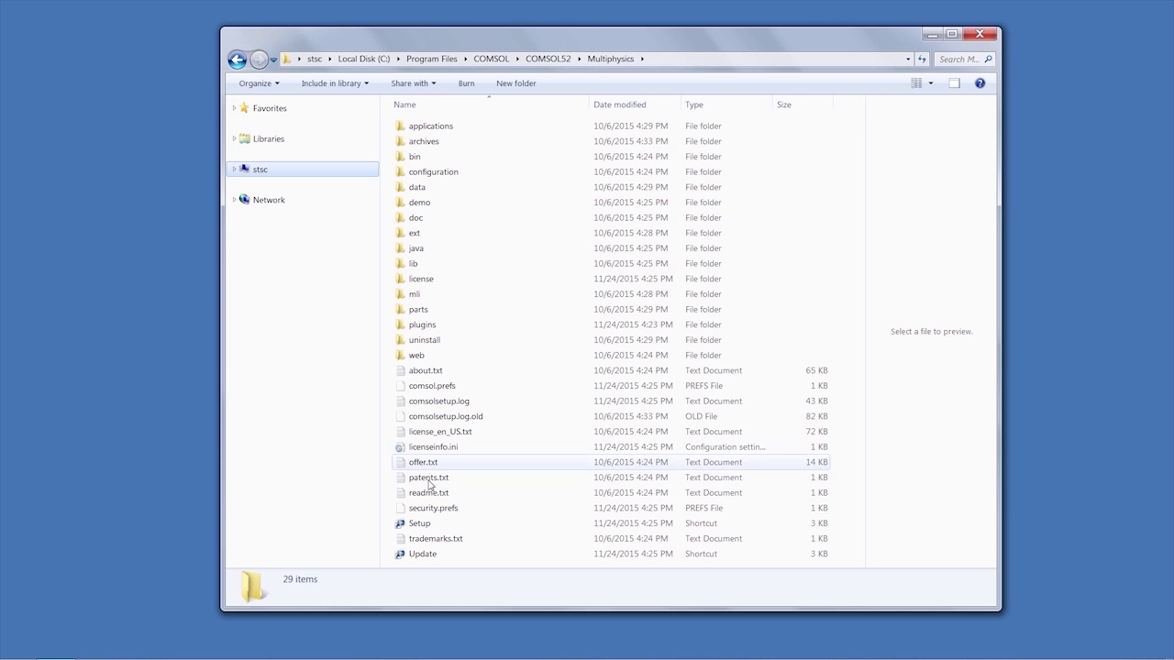
Step: Run the Setup shortcut in Program Files\COMSOL\COMSOL52\Multiphysics
double_click(419, 525)
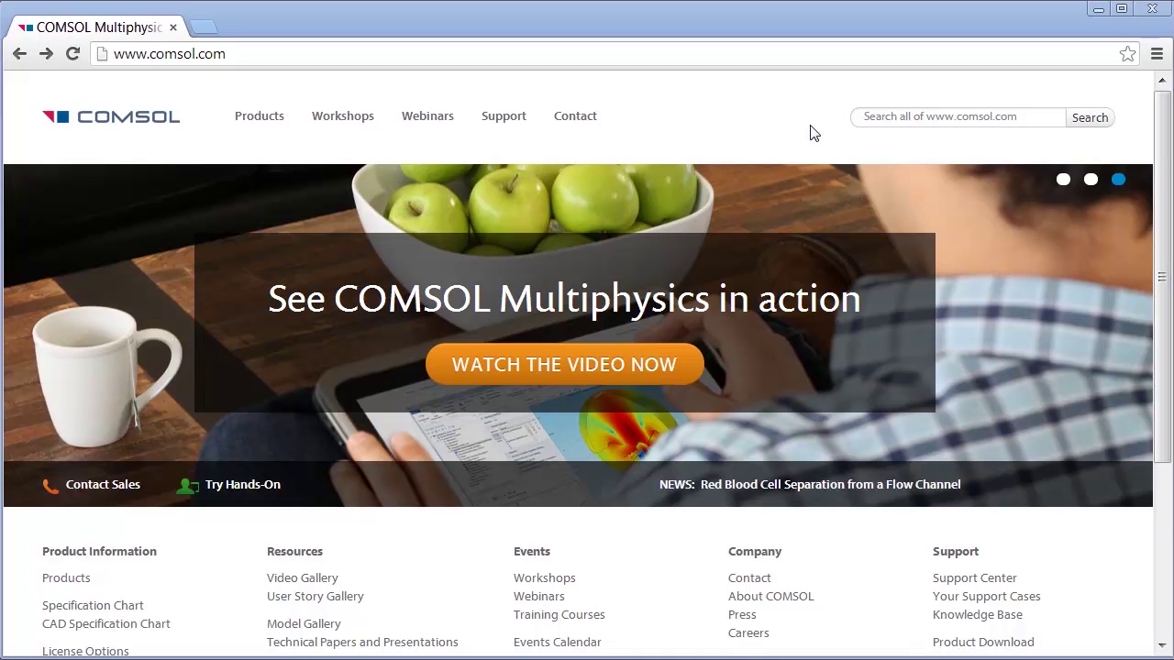
Step: Go to the COMSOL product download page
scroll(1149, 204, "down", 2)
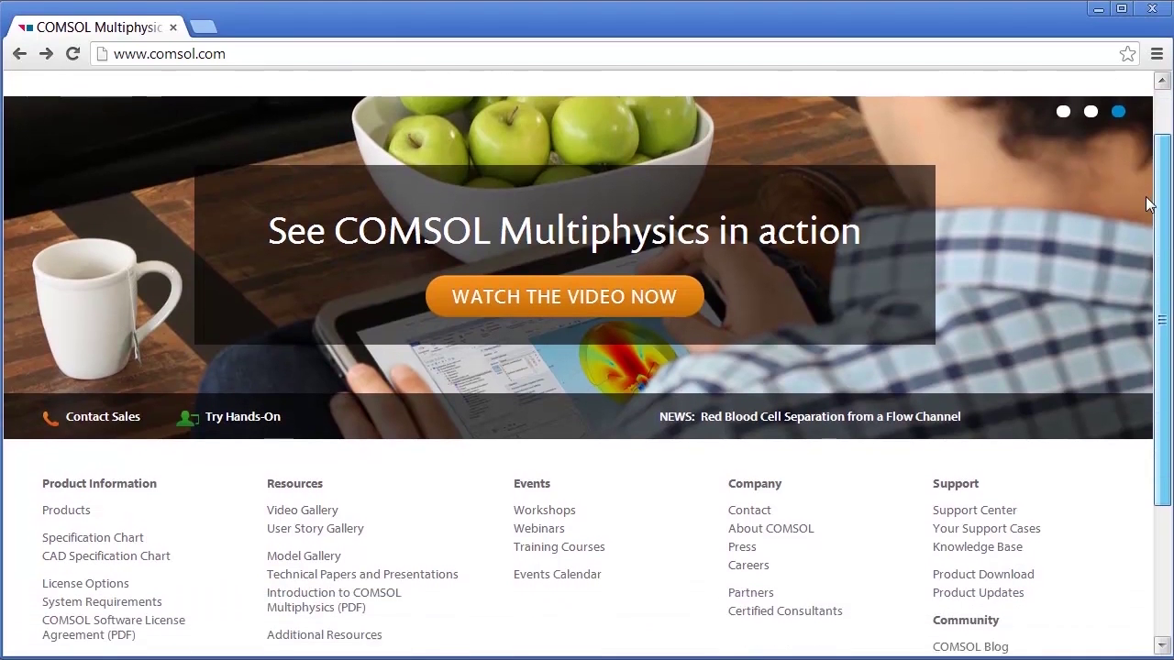
scroll(1149, 204, "down", 3)
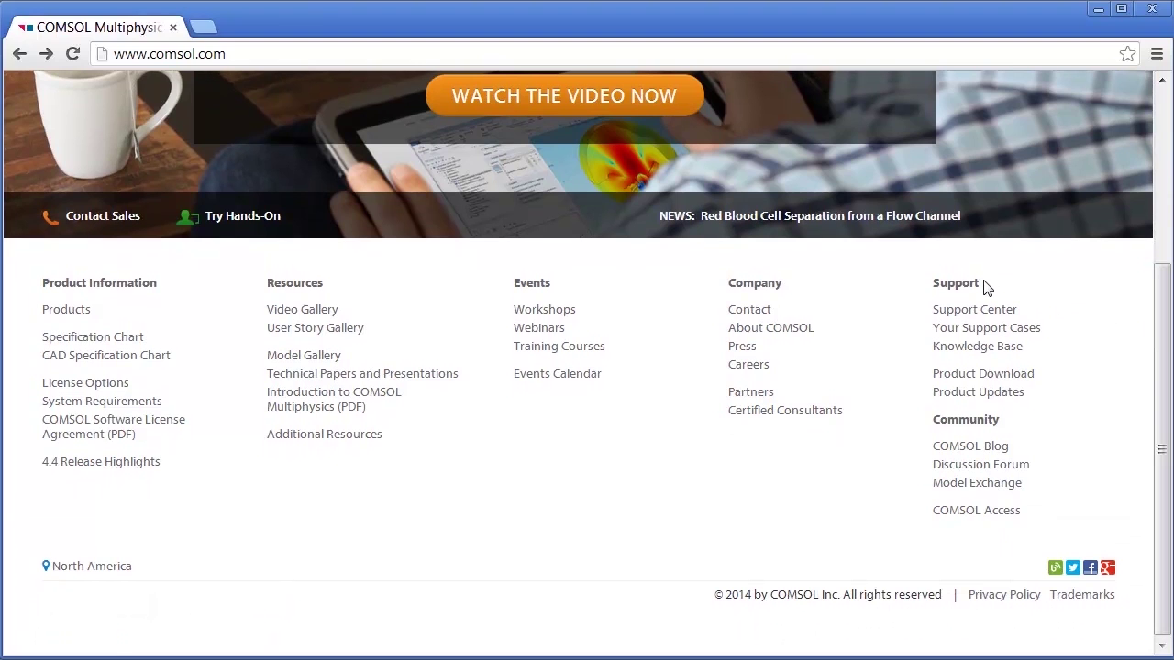
left_click(939, 383)
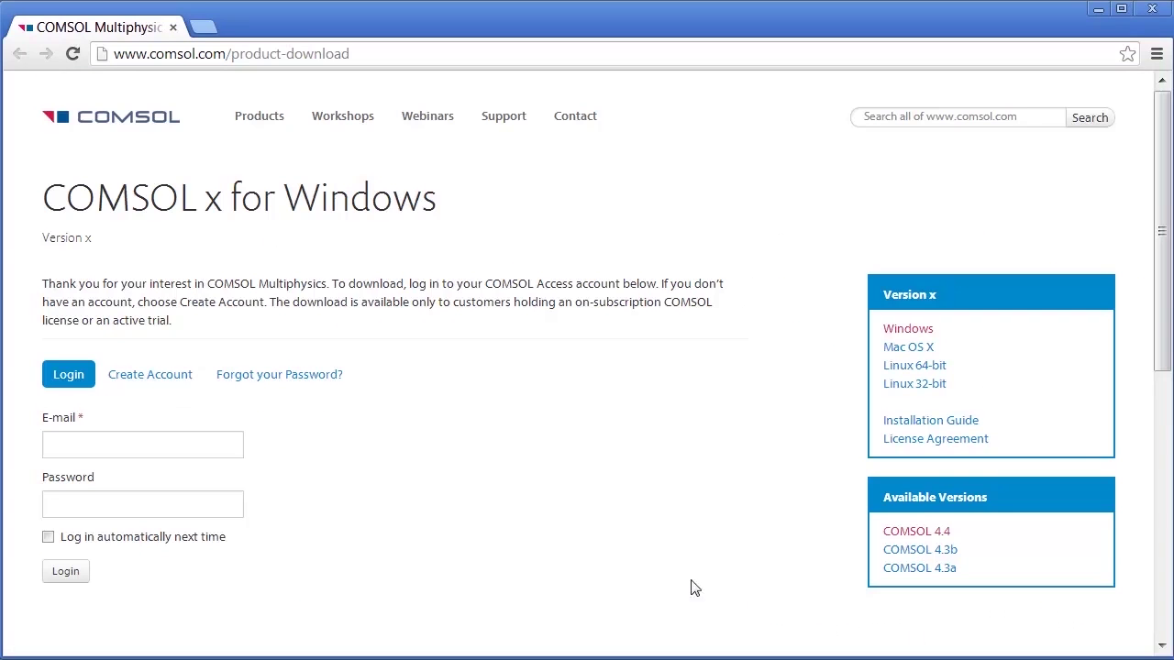
Step: Log in with the account e-mail and password and download the Full Online Installer for Windows
left_click(197, 442)
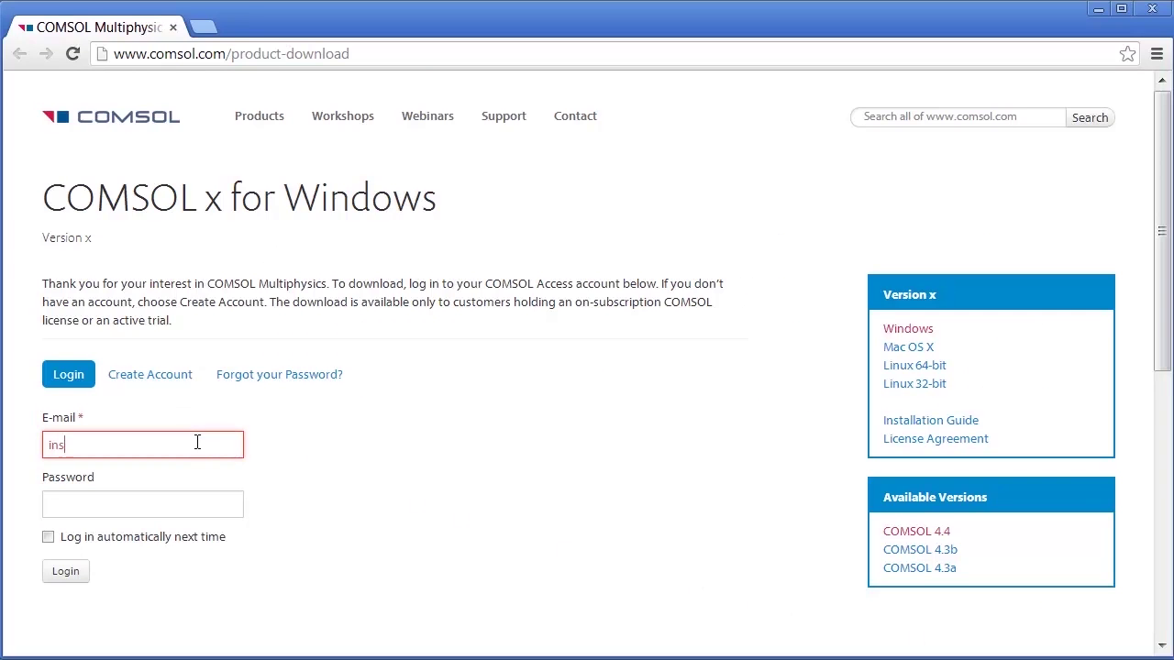
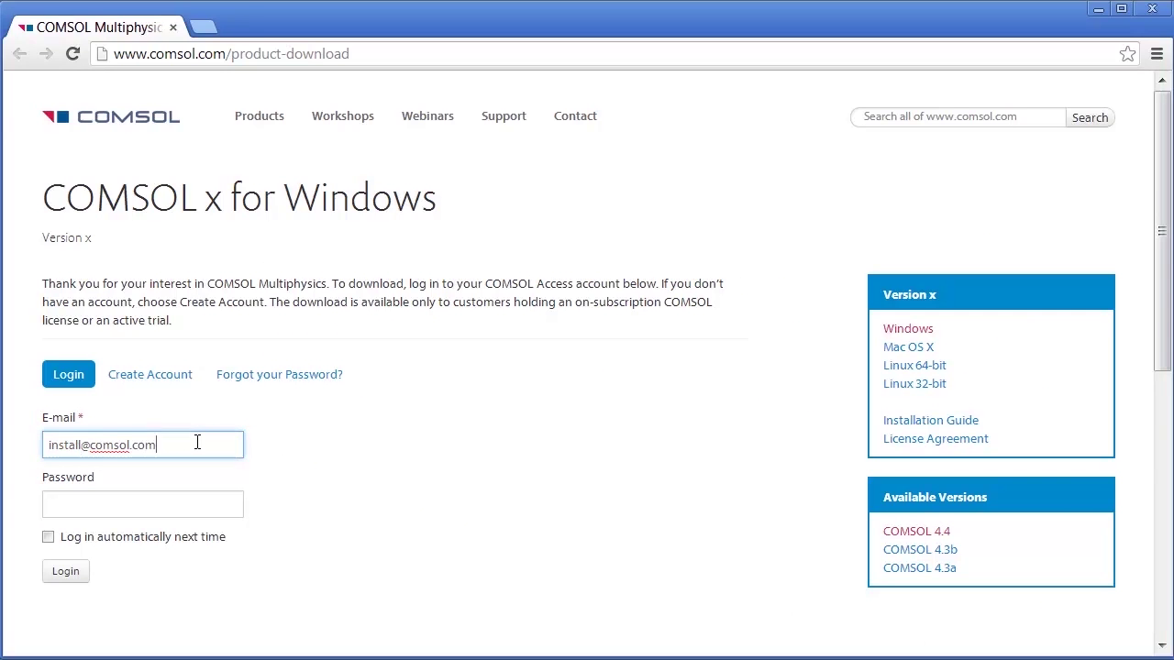
key("Tab")
type("•")
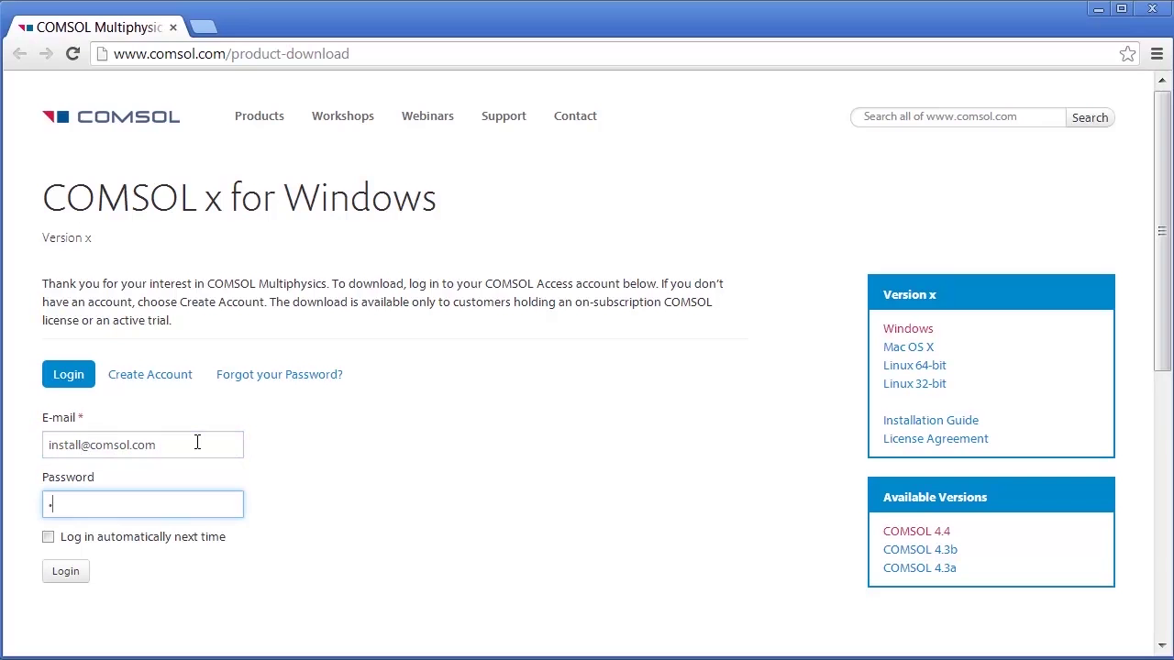
type("•••••••")
left_click(77, 573)
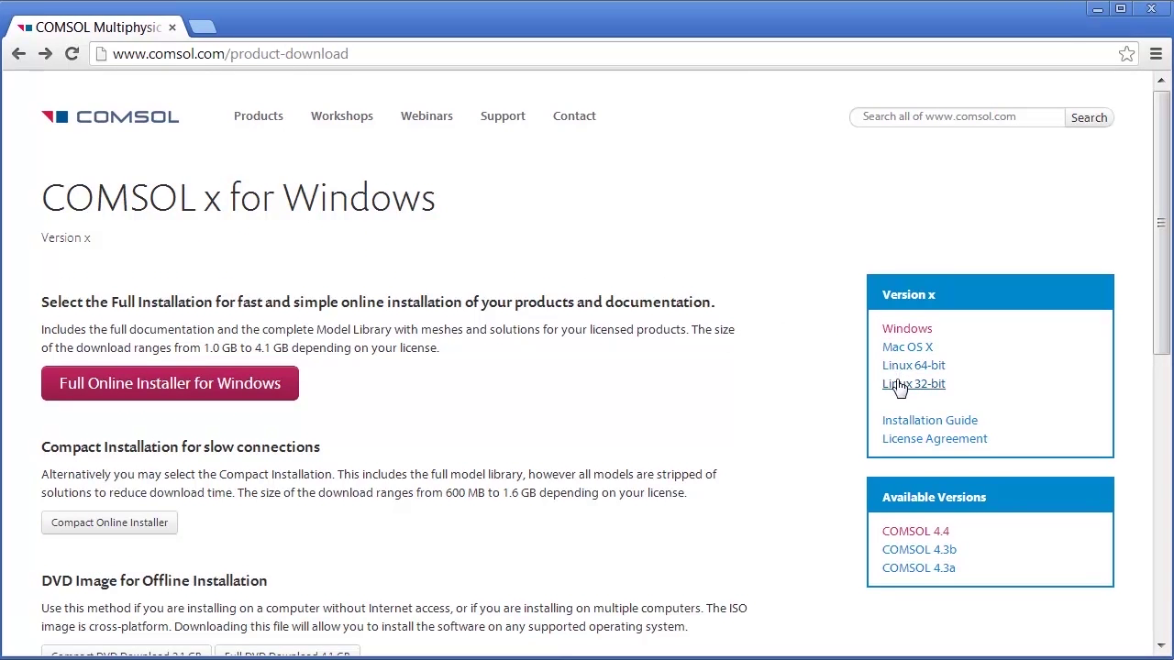
left_click(284, 397)
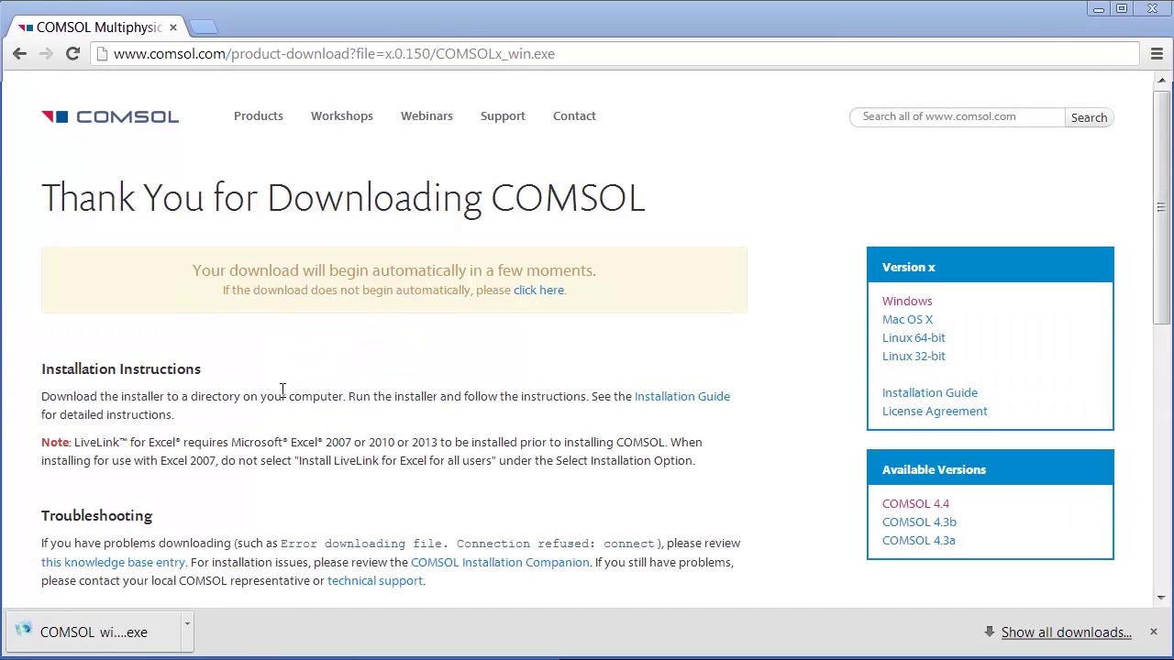
Step: Run the downloaded COMSOL installer past the security warning, keeping English as the language
left_click(1099, 14)
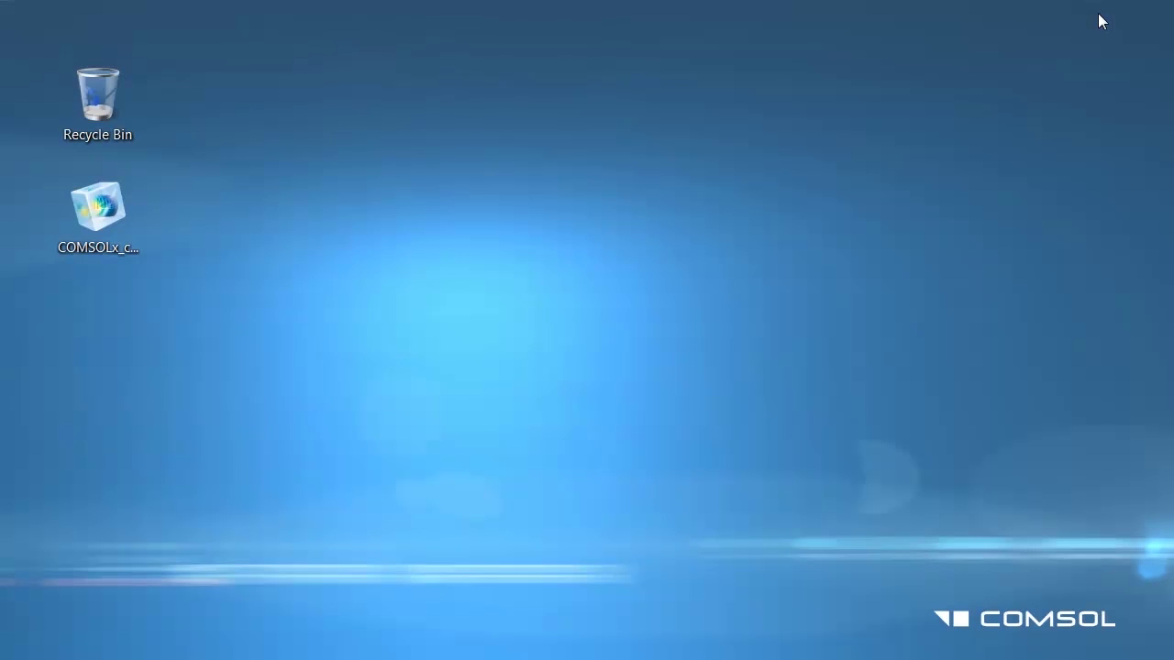
double_click(132, 216)
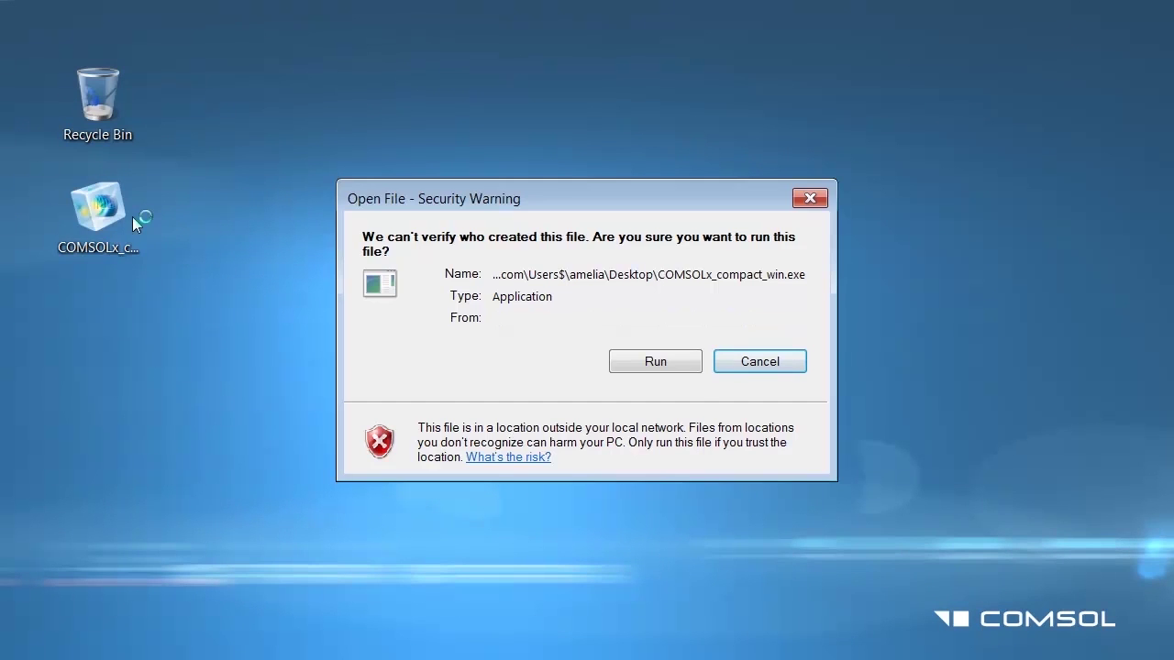
left_click(625, 360)
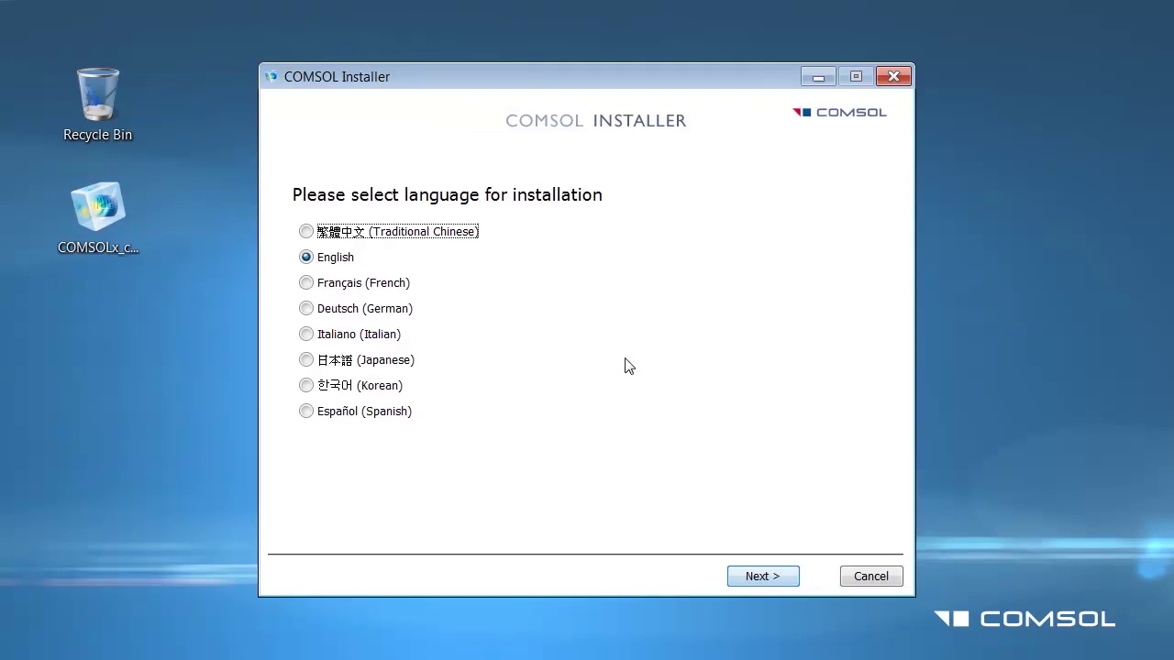
left_click(733, 571)
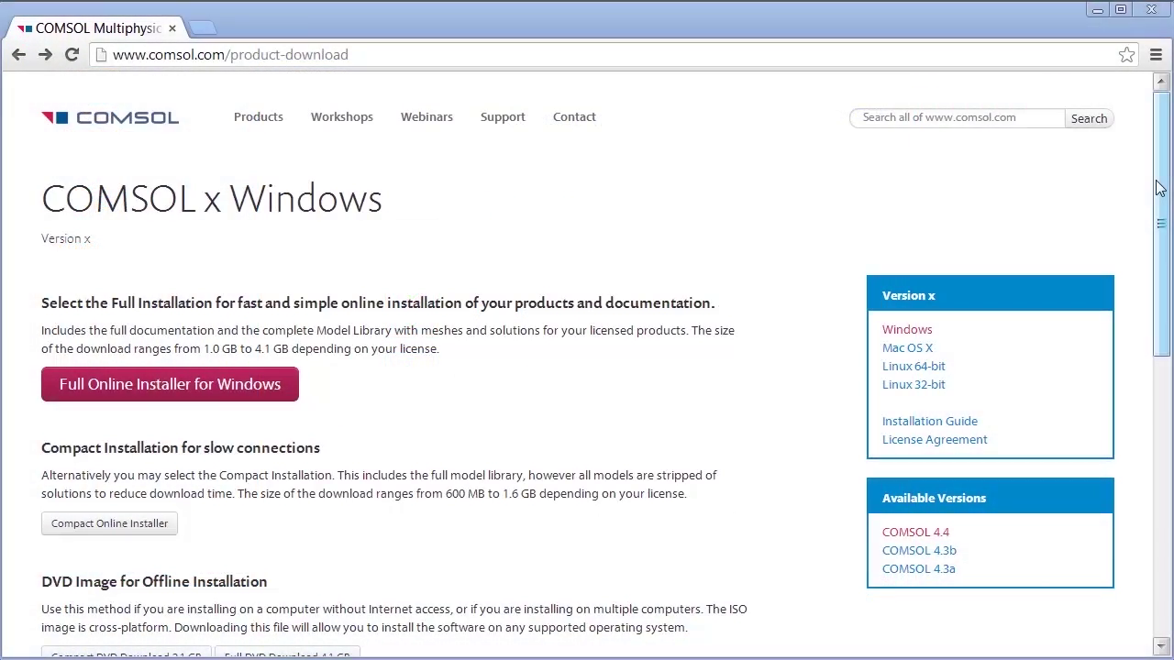
left_click_drag(1155, 183, 1161, 340)
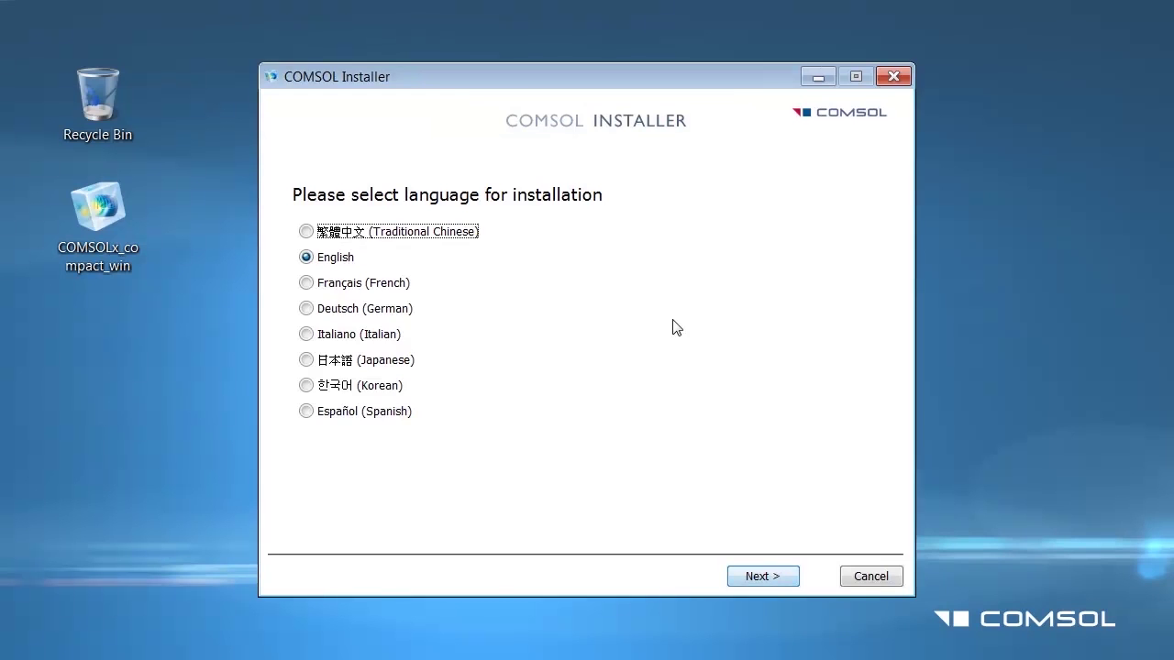
left_click(777, 586)
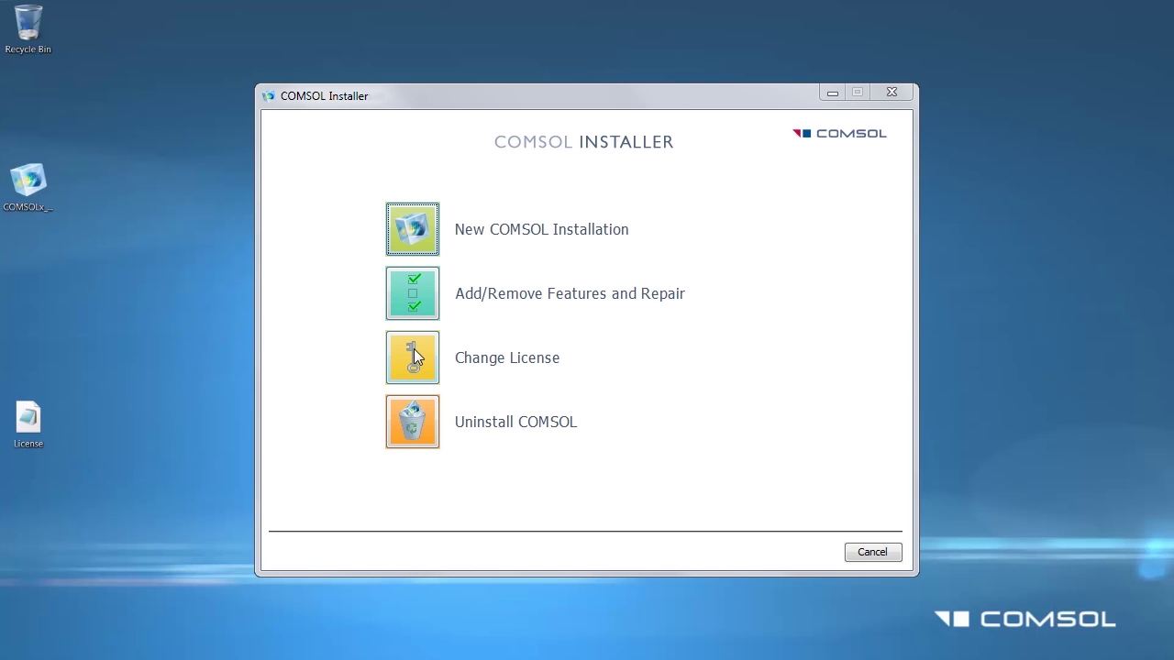
Step: Choose Change License, accept the terms, and set a port@host license of 1718@localhost
left_click(413, 349)
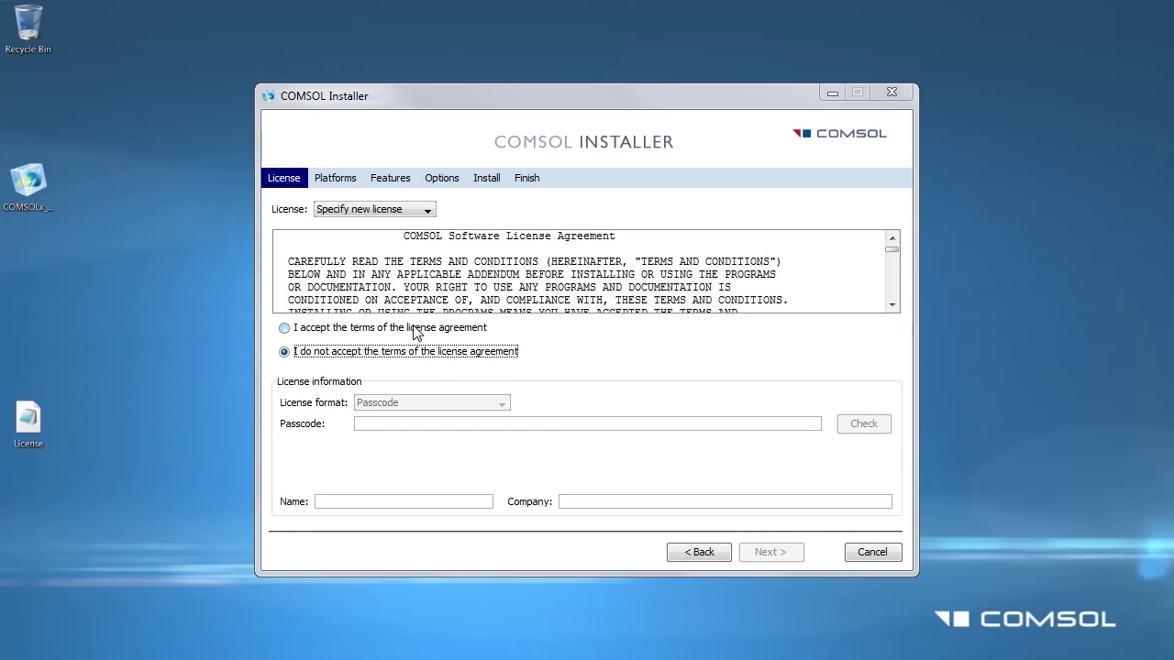
left_click(414, 329)
left_click(428, 405)
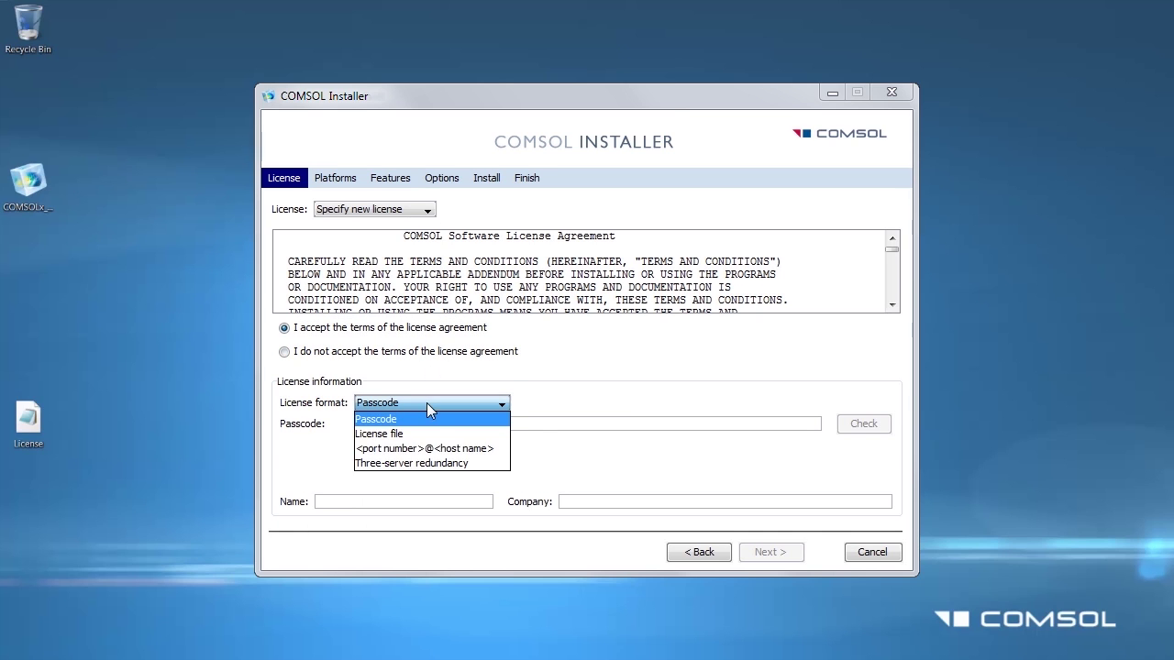
left_click(432, 448)
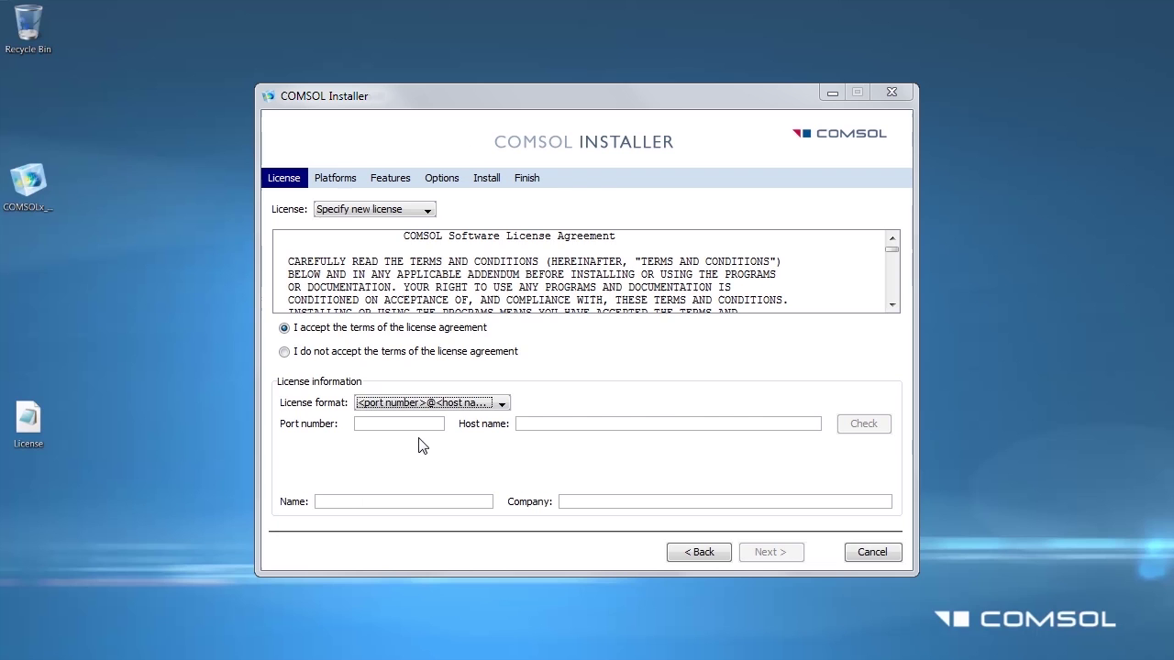
left_click(417, 424)
type("1718")
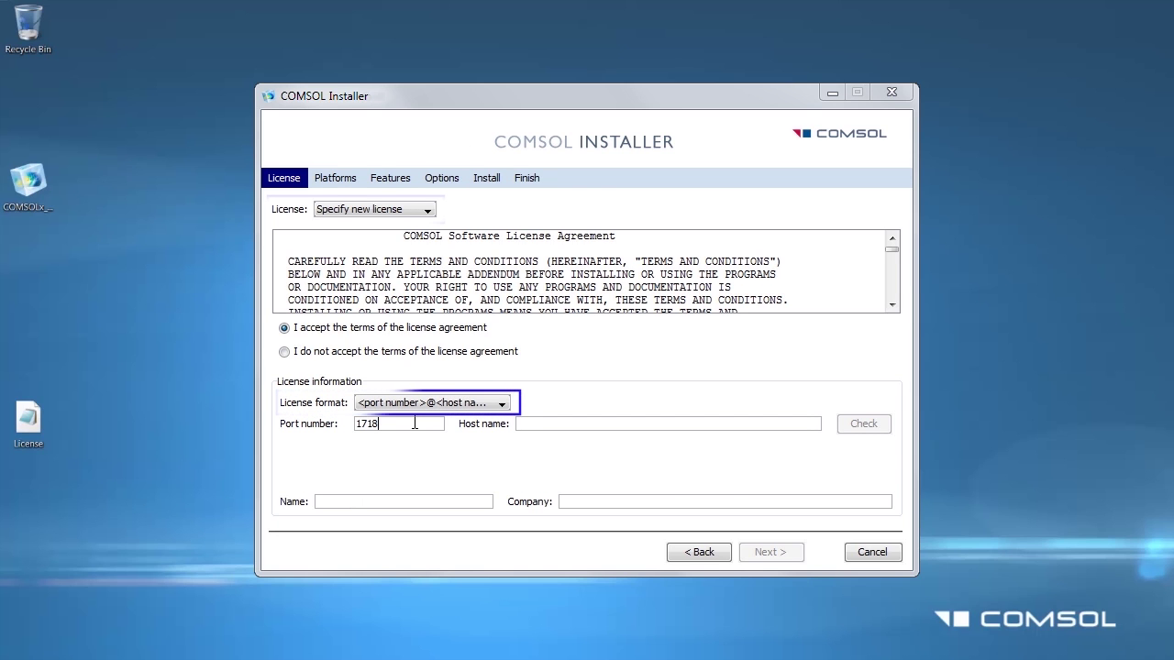
left_click(722, 421)
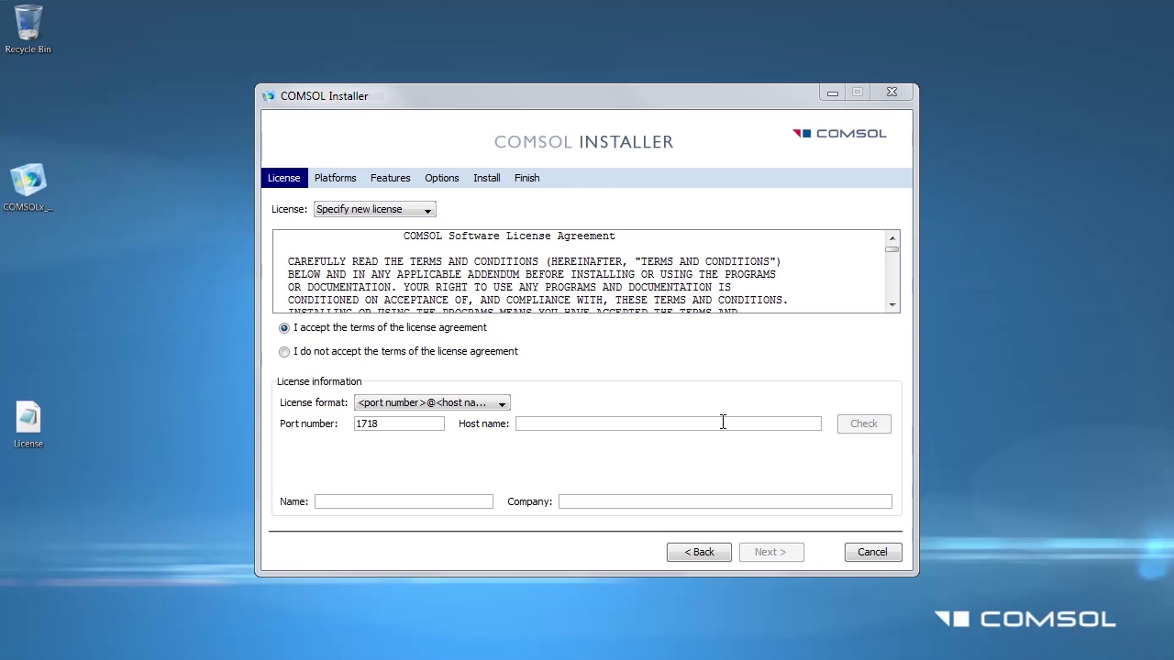
type("localhost")
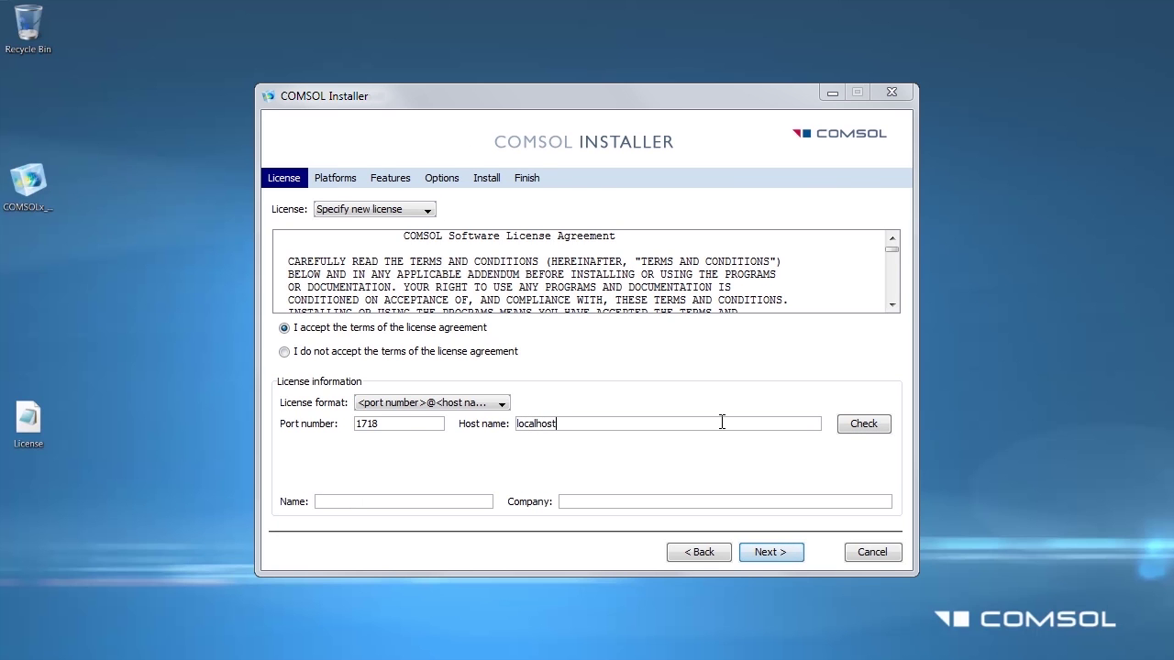
Step: Keep both Windows platforms and deselect the AC/DC, Acoustics and CFD modules
left_click(771, 554)
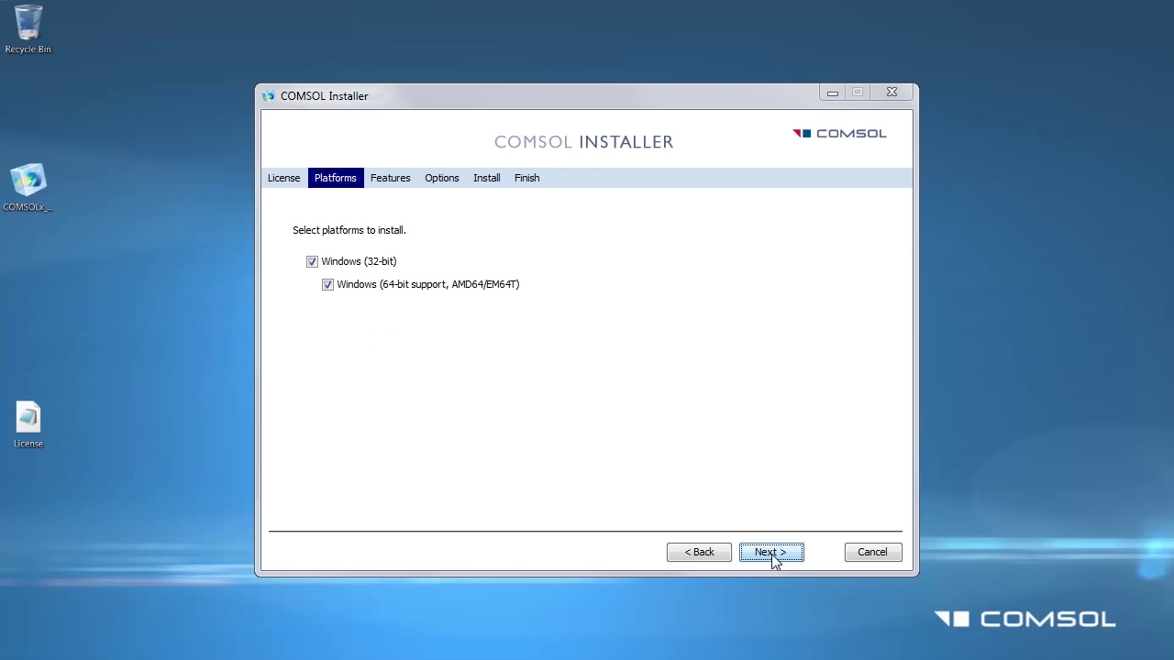
left_click(773, 558)
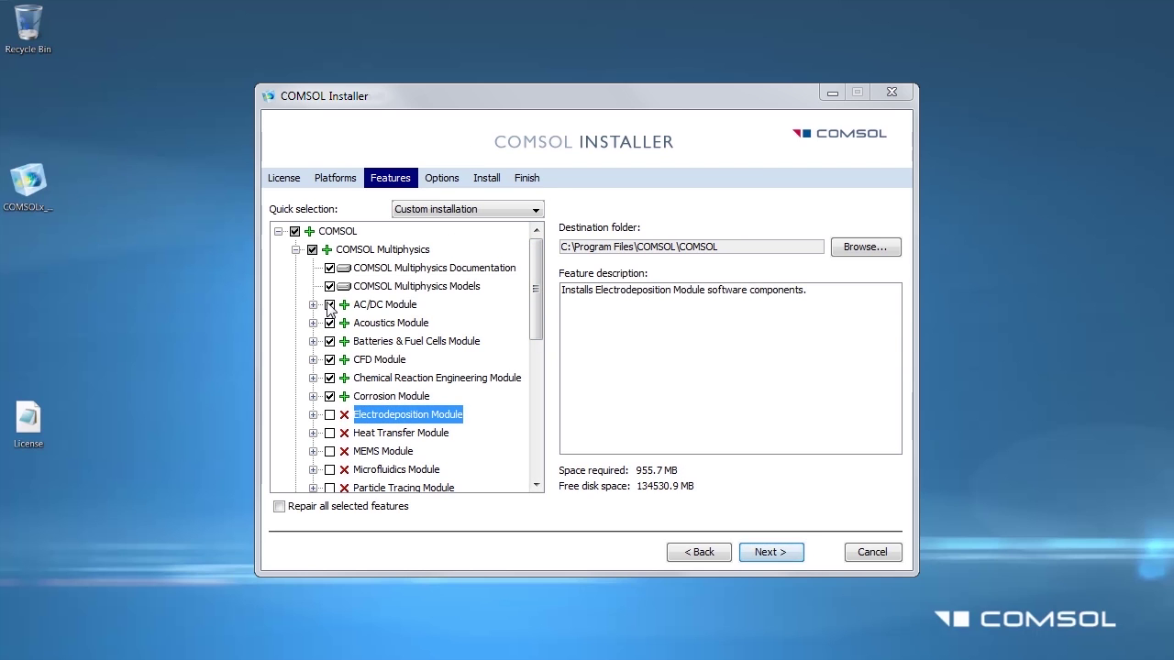
left_click(330, 305)
left_click(330, 305)
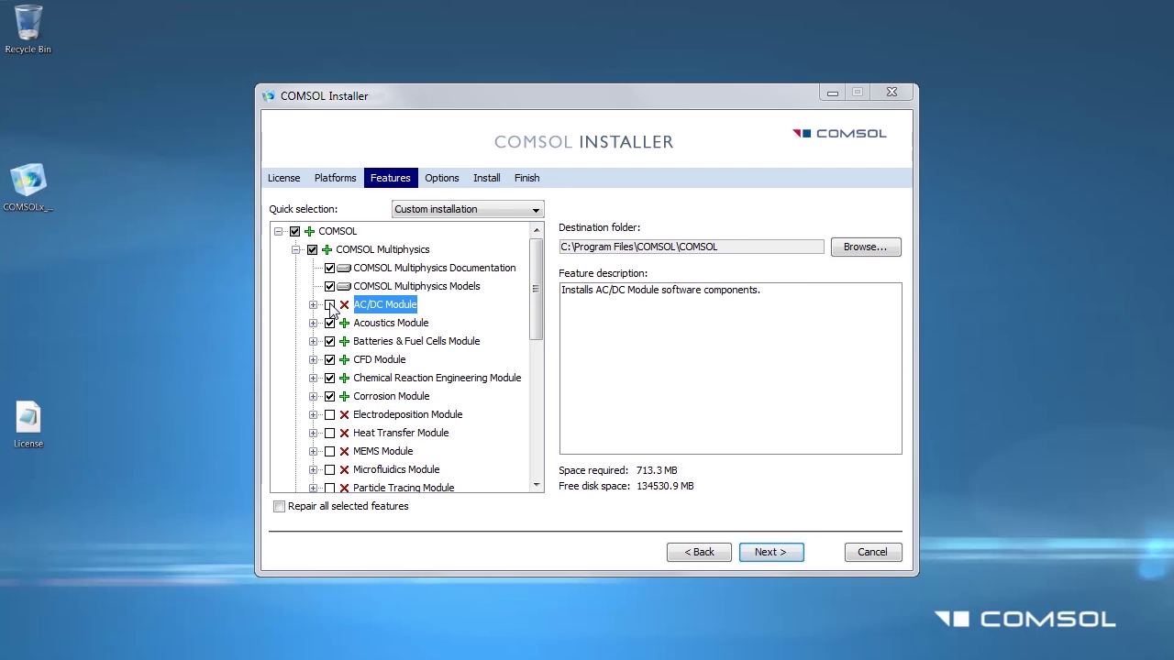
left_click(330, 323)
left_click(330, 323)
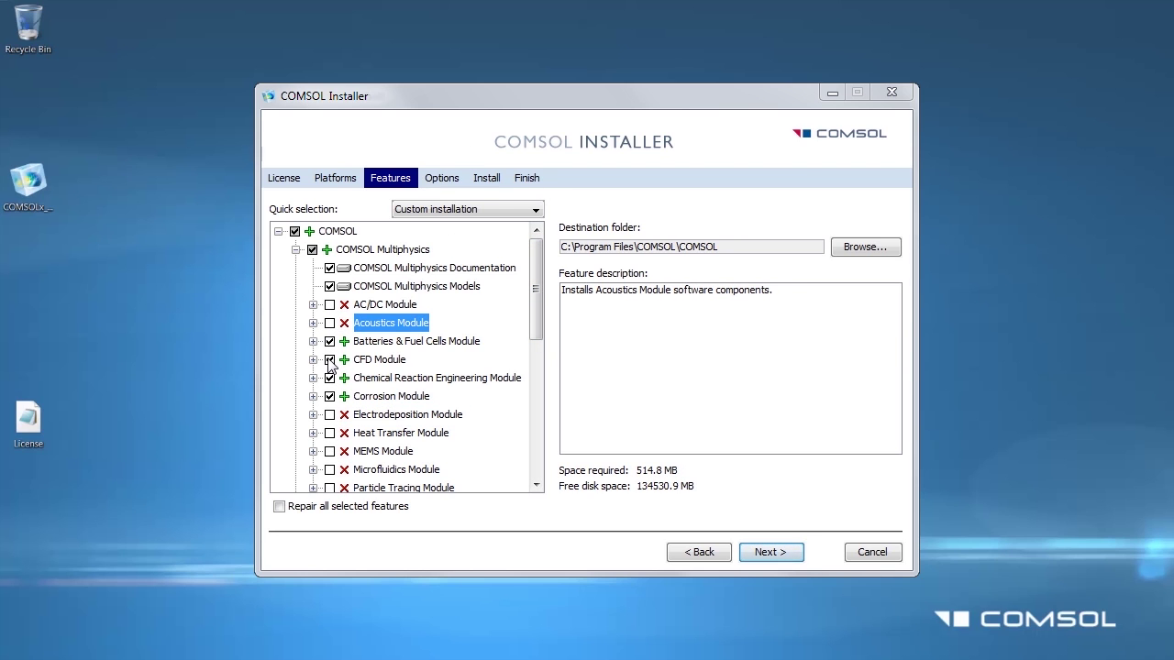
left_click(330, 360)
left_click(330, 360)
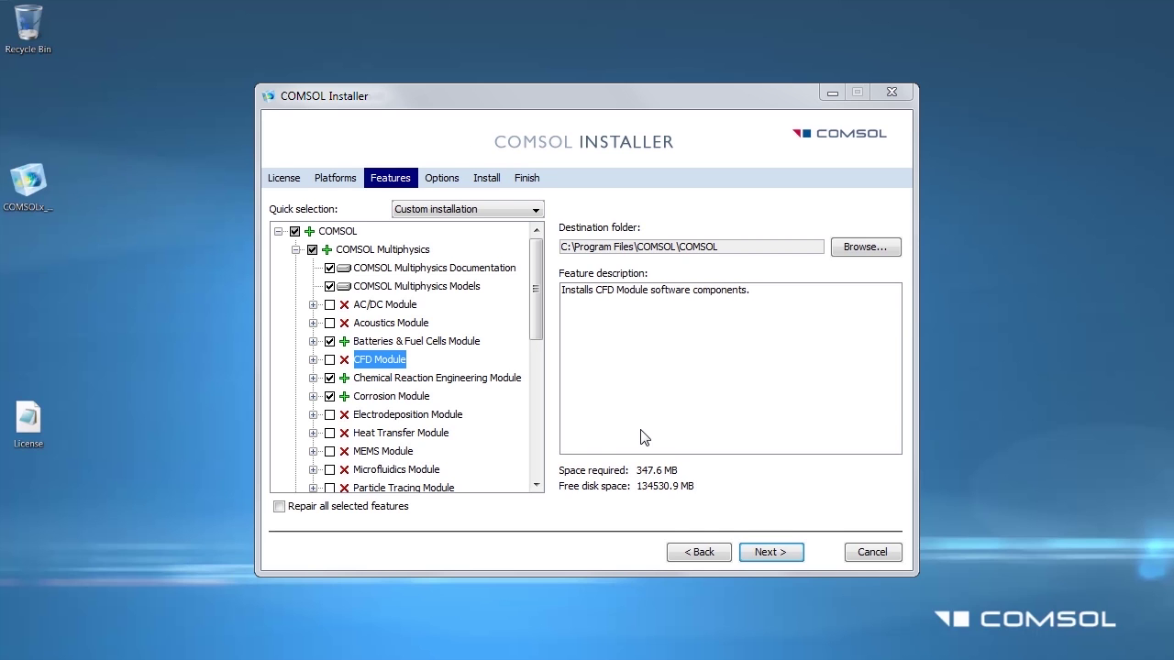
Step: Accept the default shortcut, file-association and DirectX options and start the installation
left_click(768, 552)
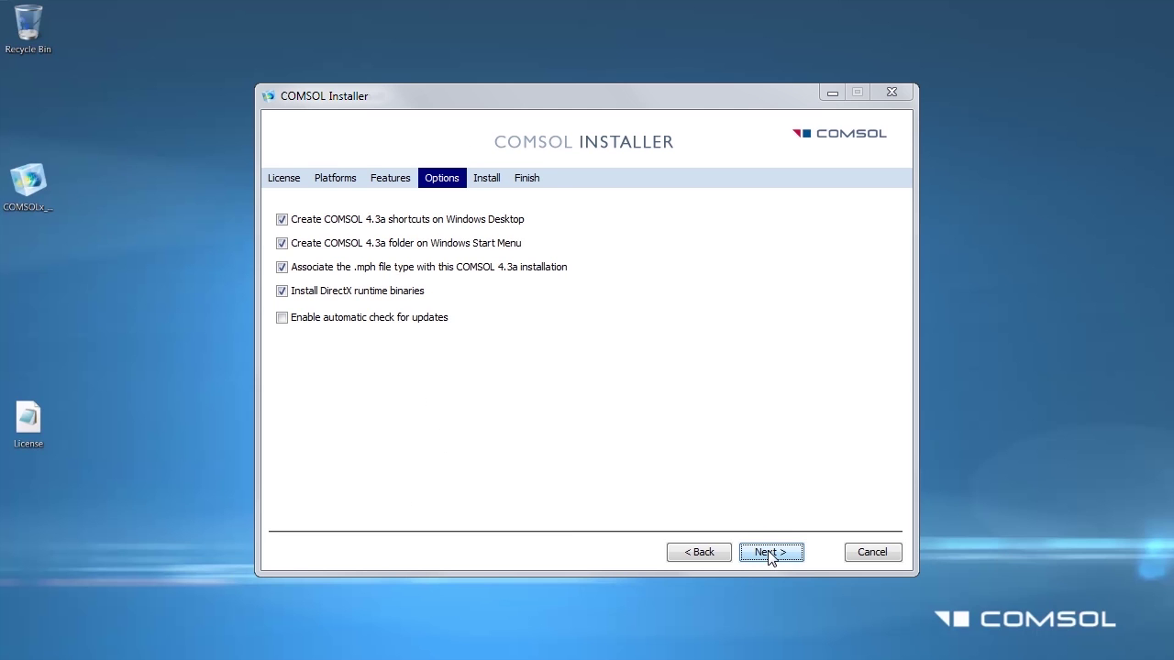
left_click(770, 554)
left_click(771, 554)
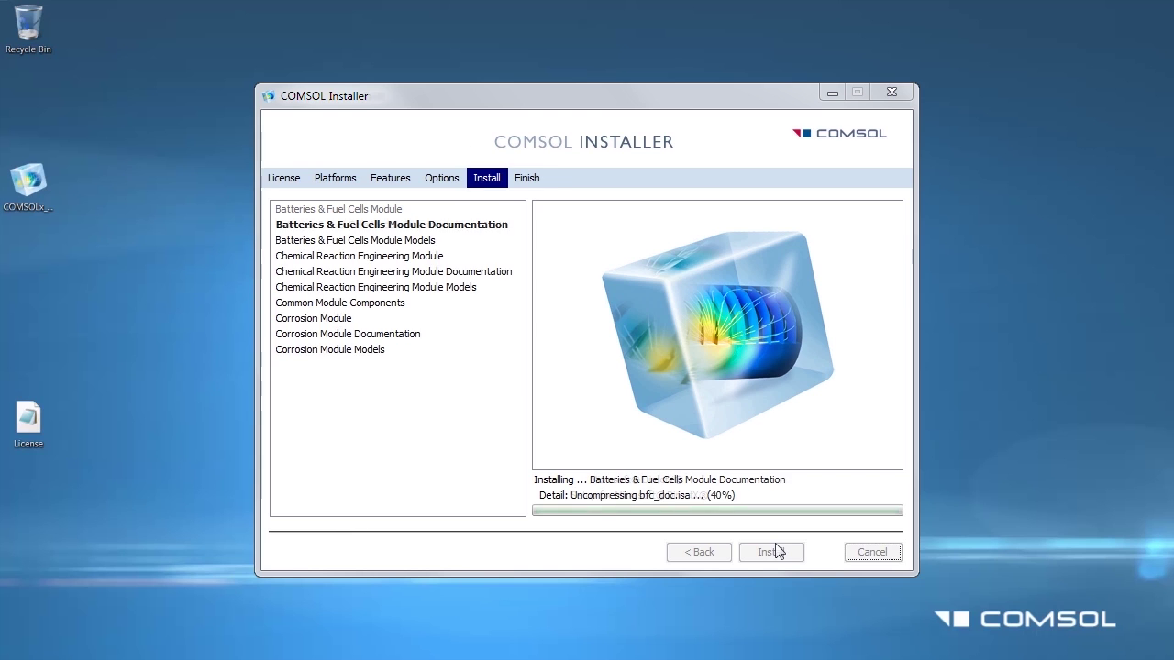
Step: Accept the DirectX license agreement, install the DirectX runtime components, and close the setup when complete
left_click(233, 312)
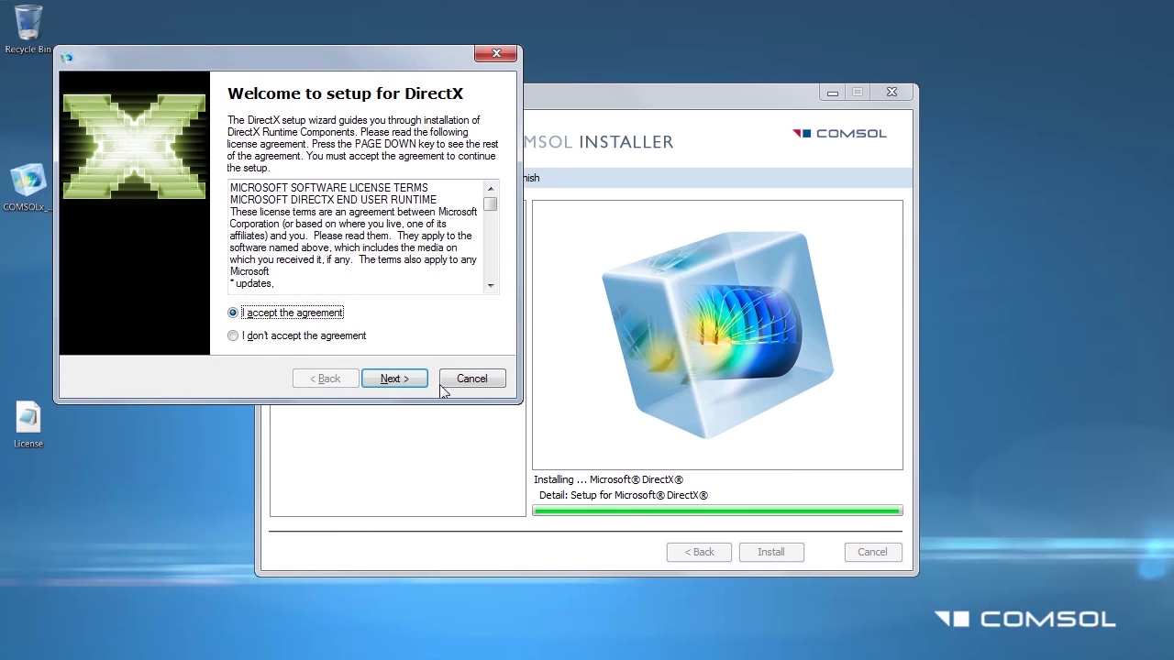
left_click(403, 384)
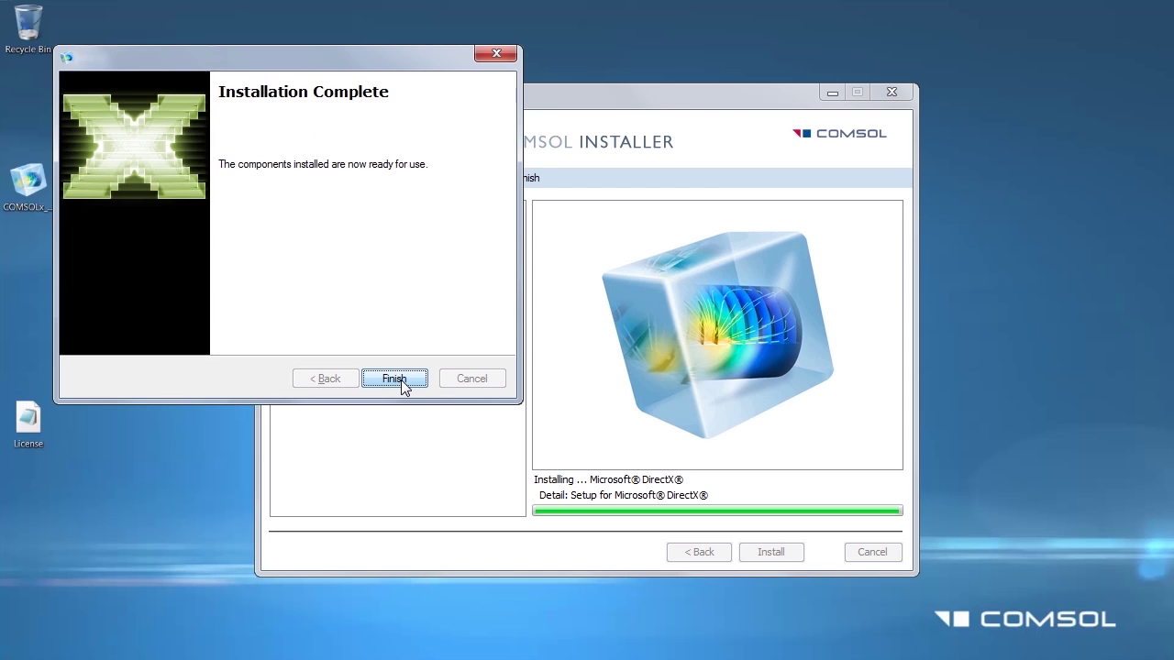
left_click(400, 382)
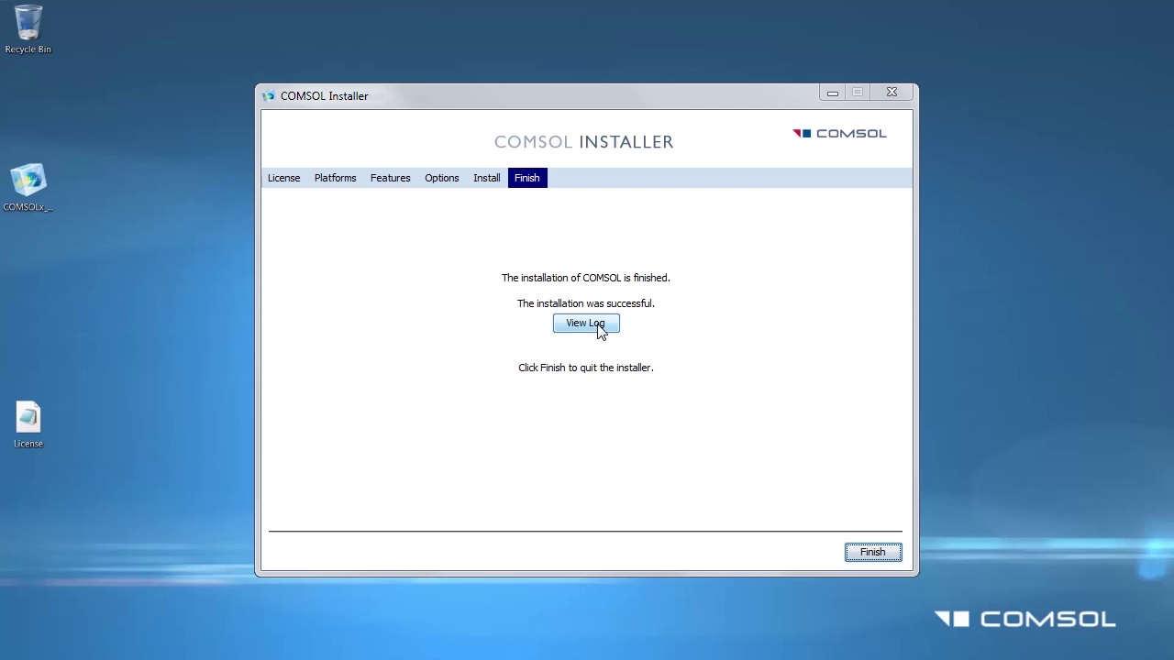
left_click(598, 327)
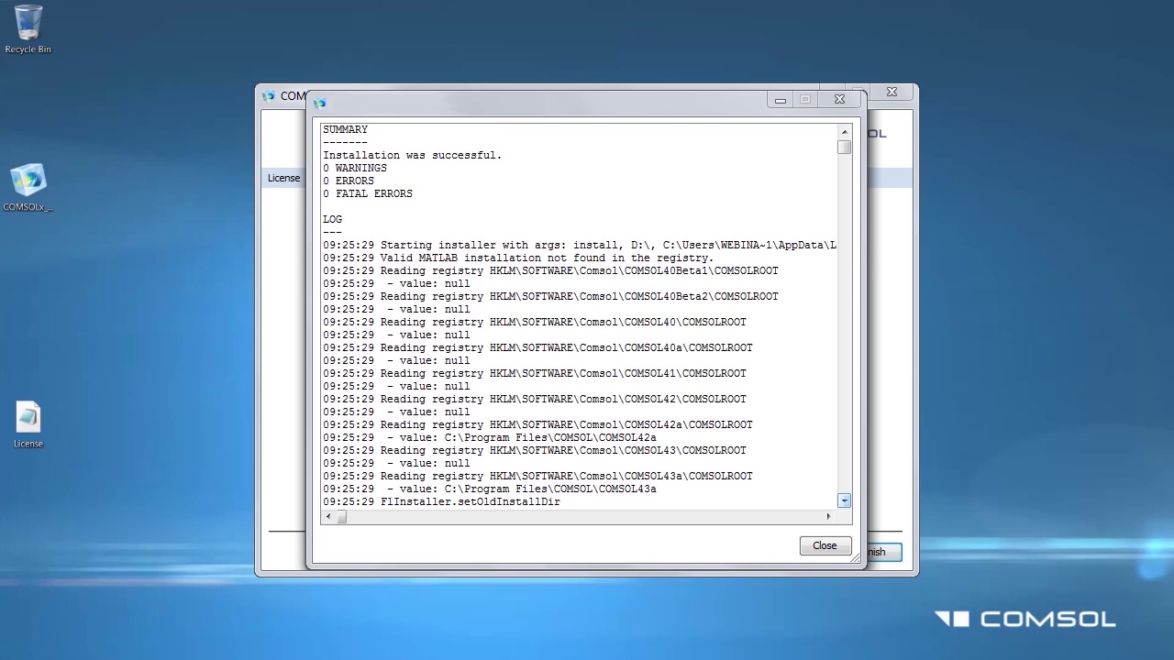
left_click(825, 546)
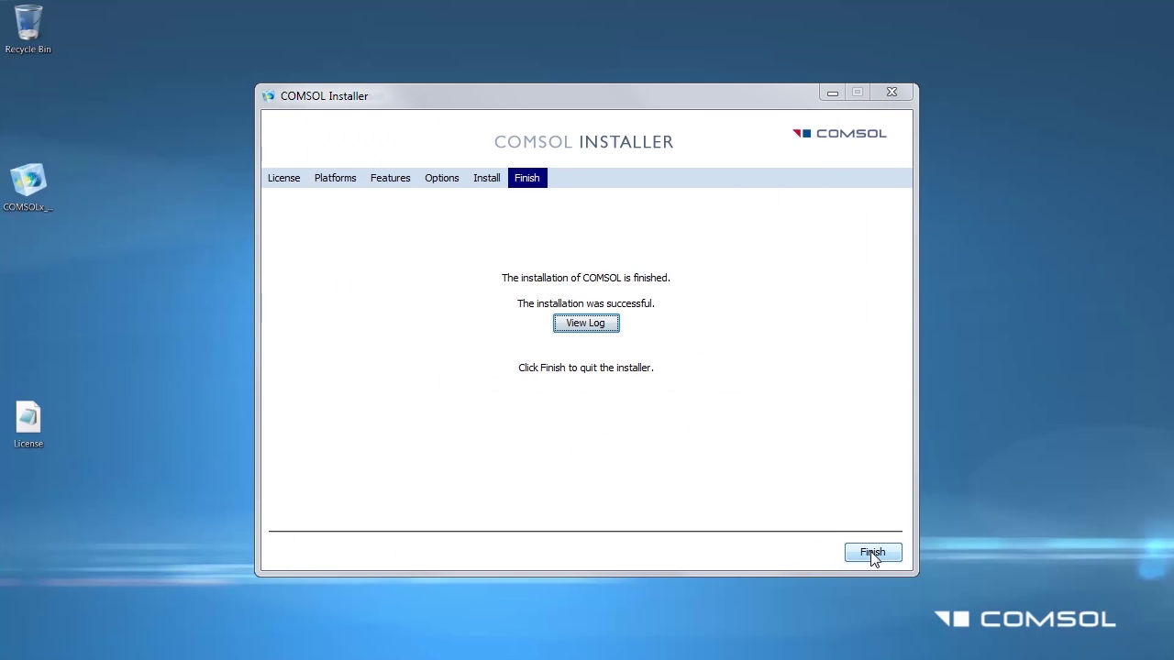